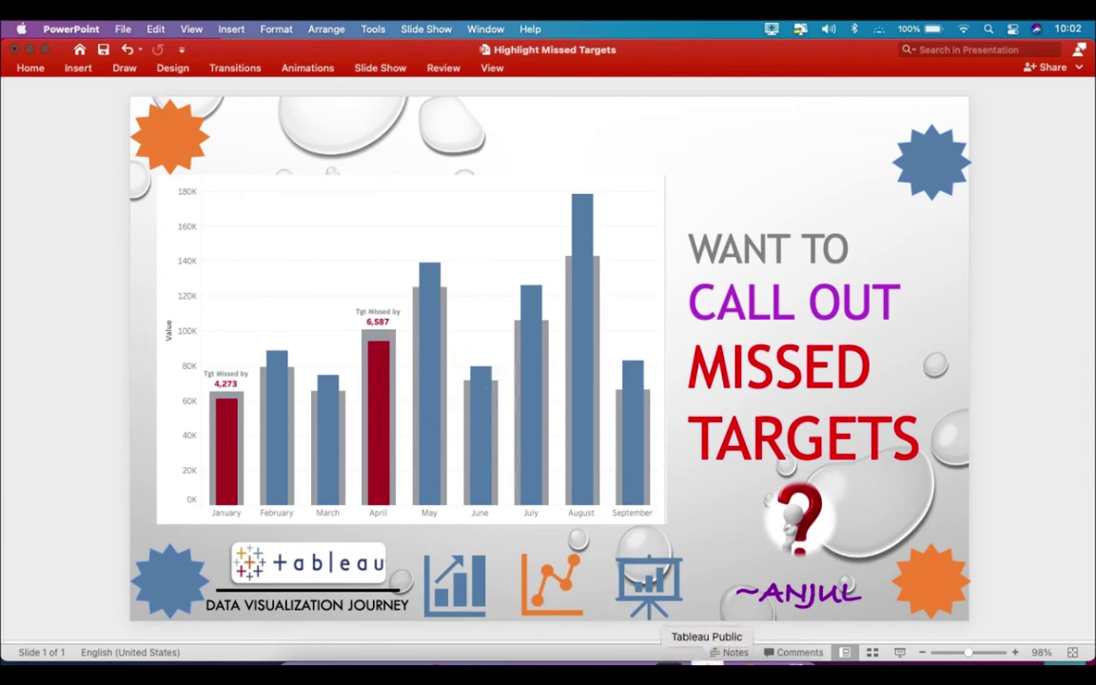
- Switch to Tableau Public and filter Measure Names to keep only Sales and Sales Targets
left_click(706, 665)
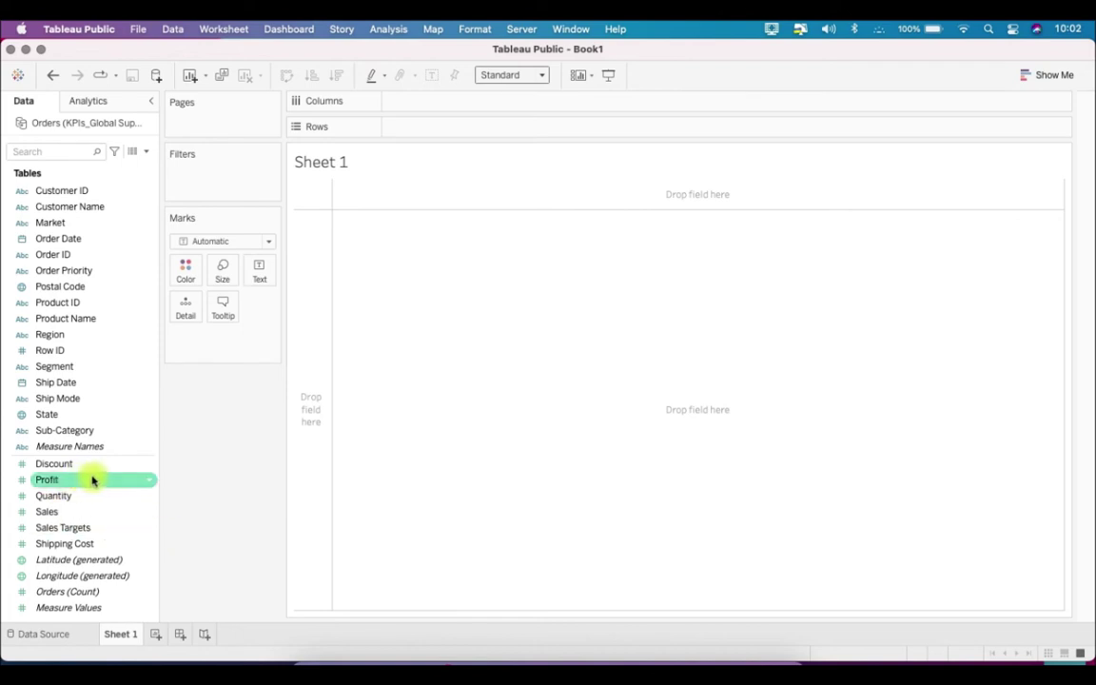
left_click_drag(88, 446, 227, 185)
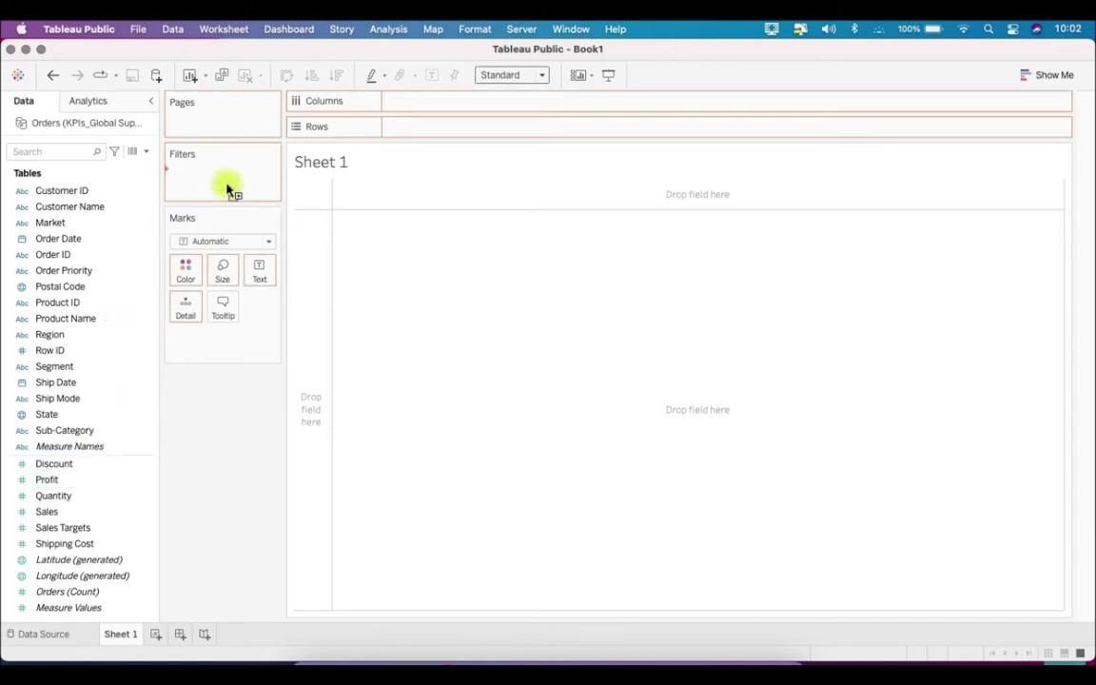
left_click(413, 220)
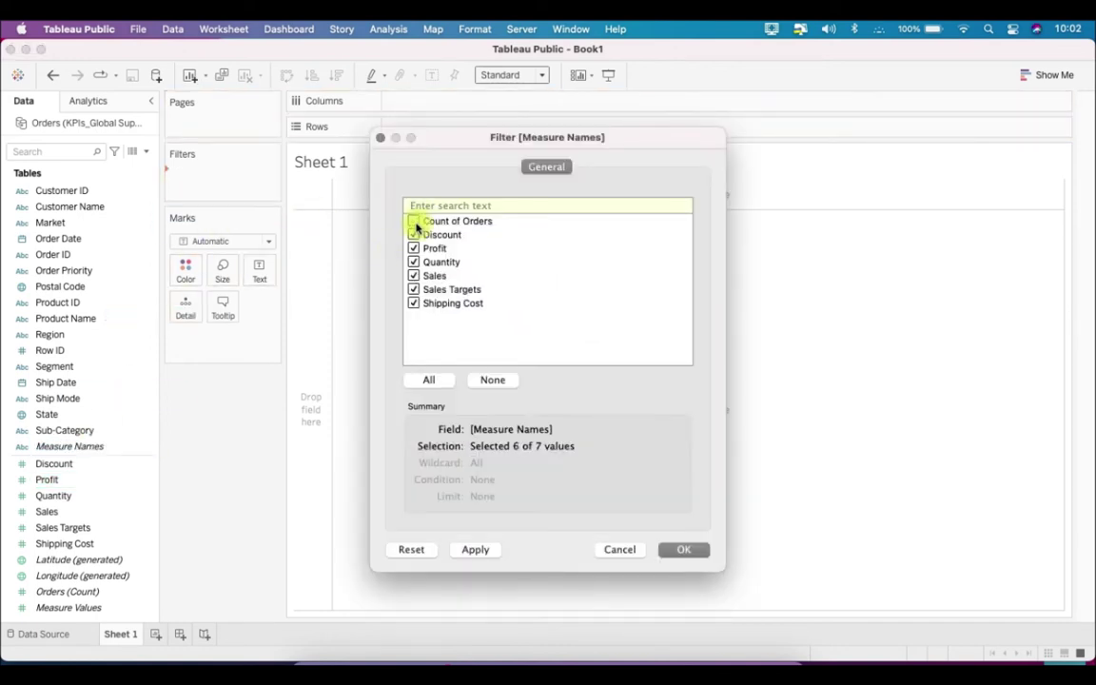
left_click(413, 234)
left_click(412, 248)
left_click(413, 262)
left_click(413, 302)
left_click(679, 549)
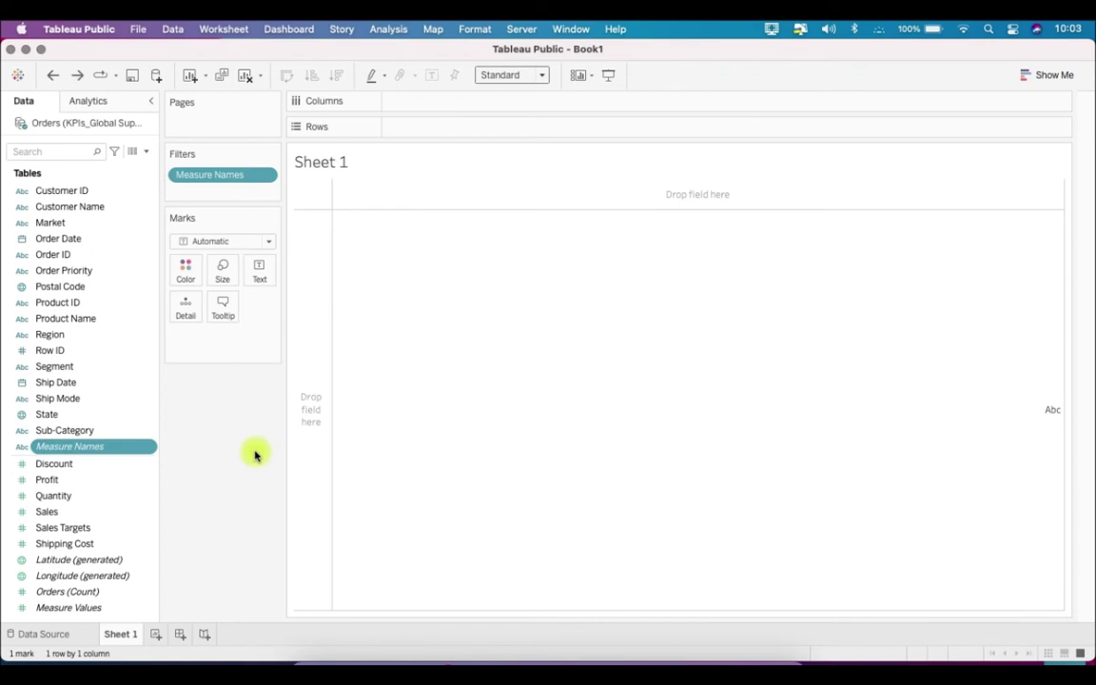
- Place Measure Values on Rows and filter Order Date by year to 2021
left_click_drag(98, 610, 441, 127)
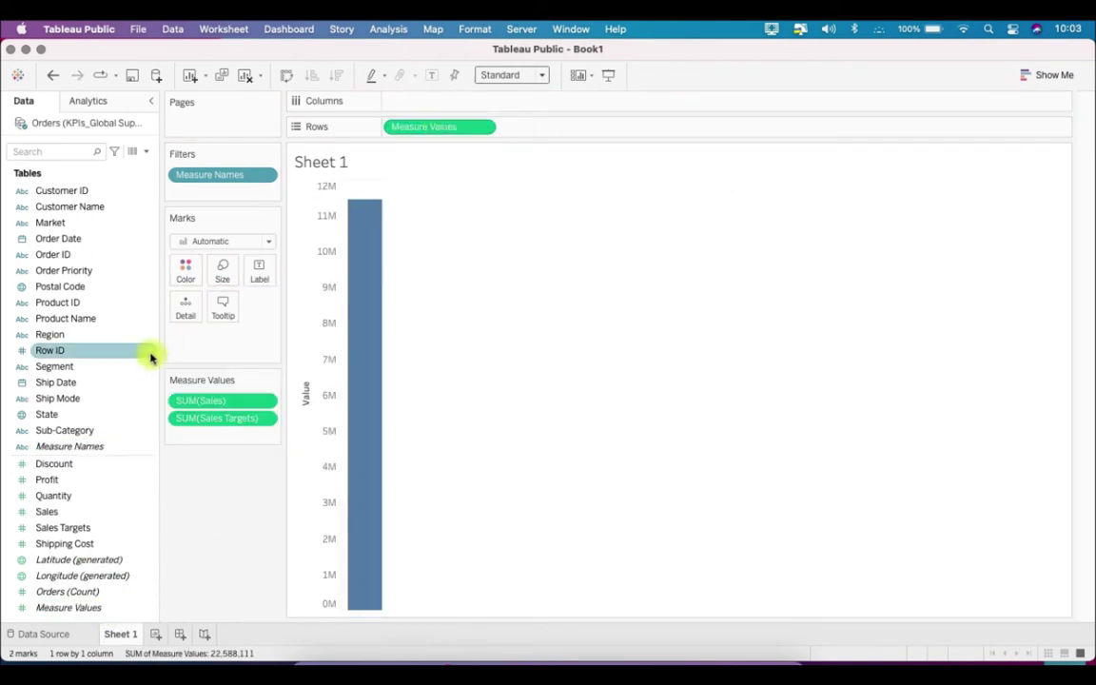
scroll(123, 286, "up", 3)
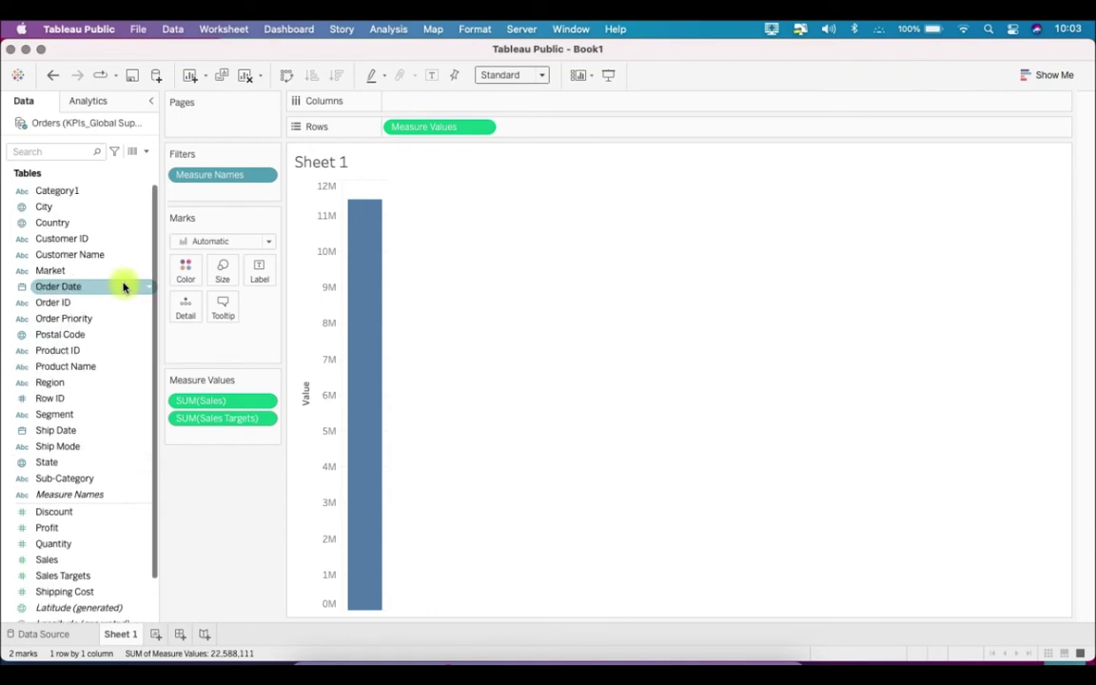
left_click_drag(78, 286, 176, 195)
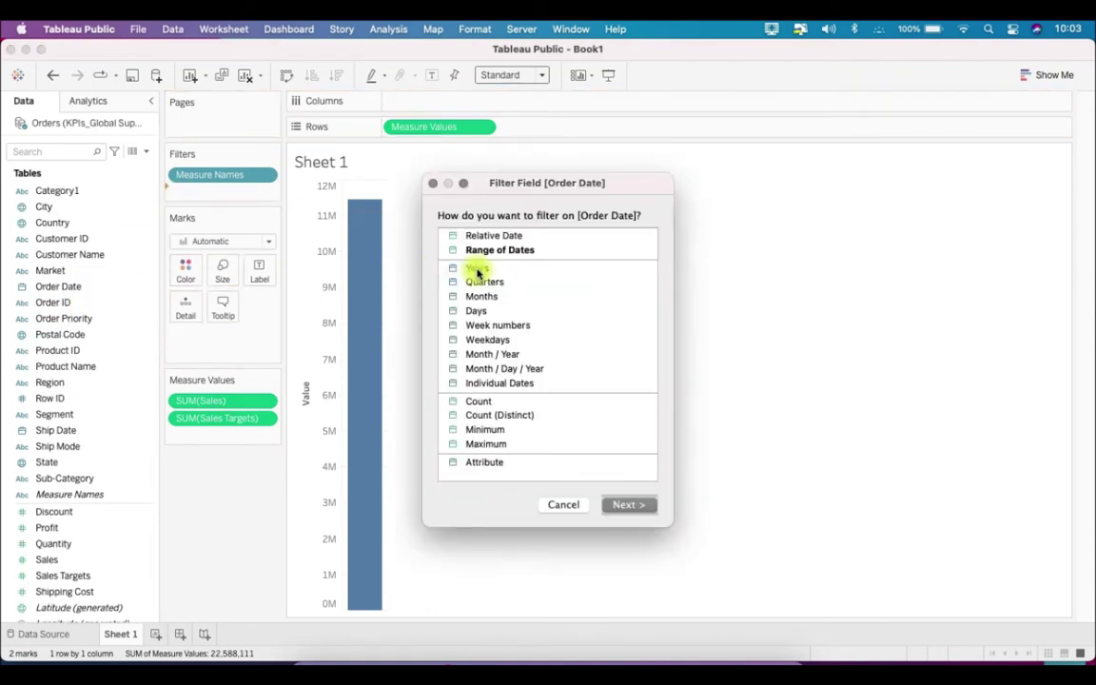
double_click(477, 271)
left_click(414, 270)
left_click(681, 568)
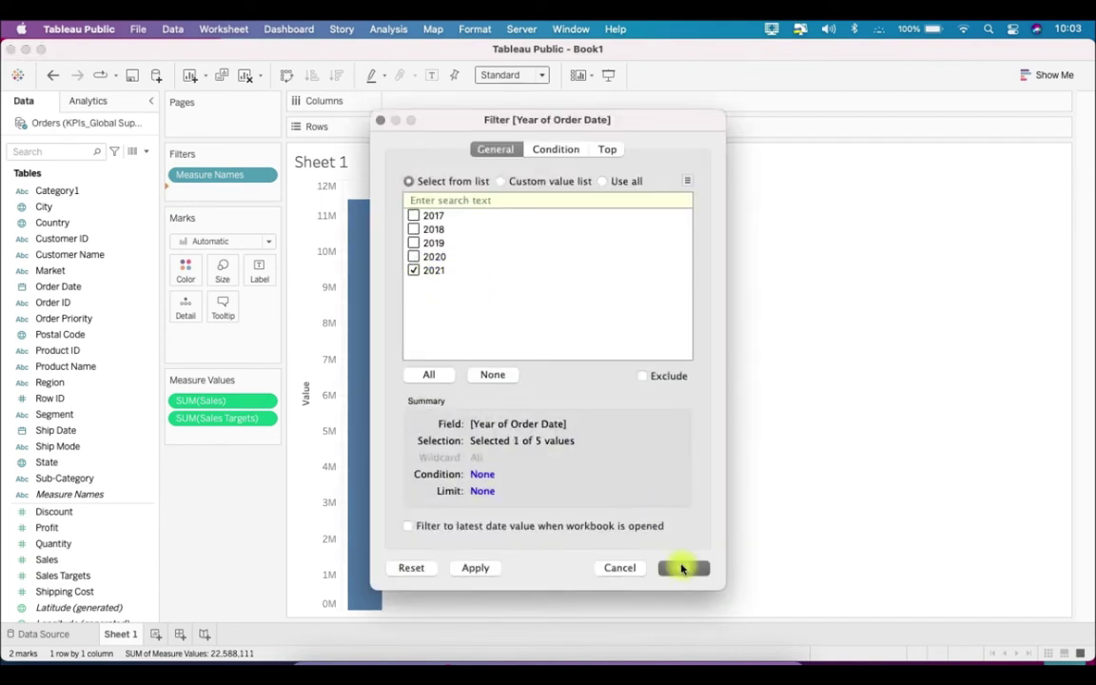
- Add Order Date to Columns as discrete months and set the mark type to Bar
left_click_drag(69, 298, 415, 102)
right_click(419, 103)
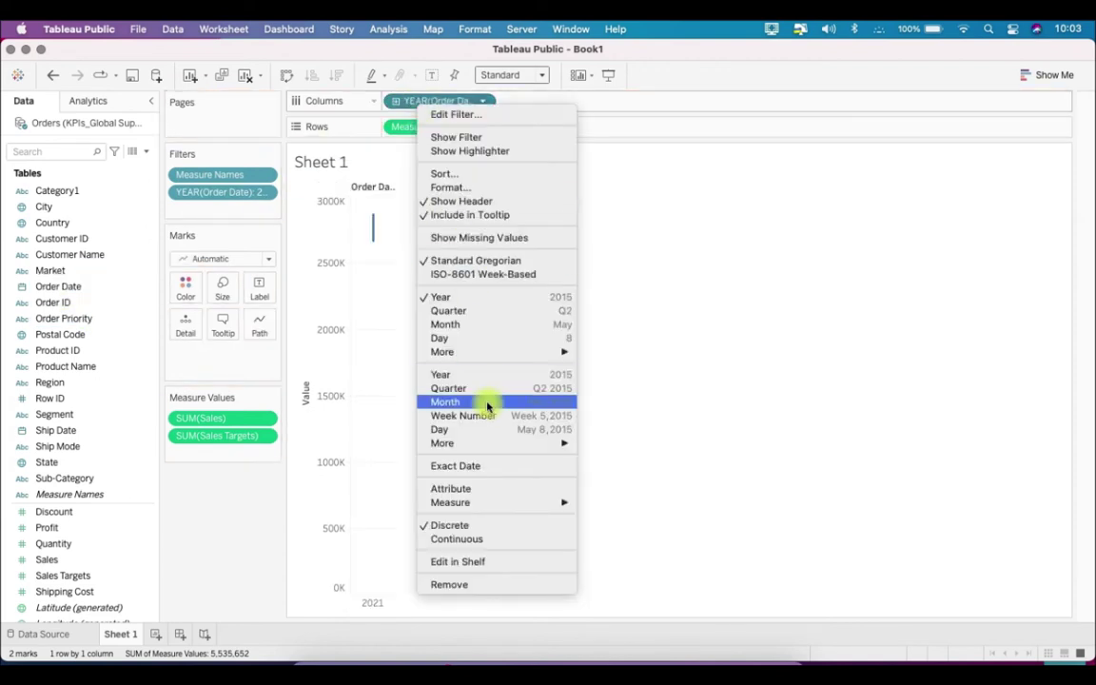
left_click(521, 323)
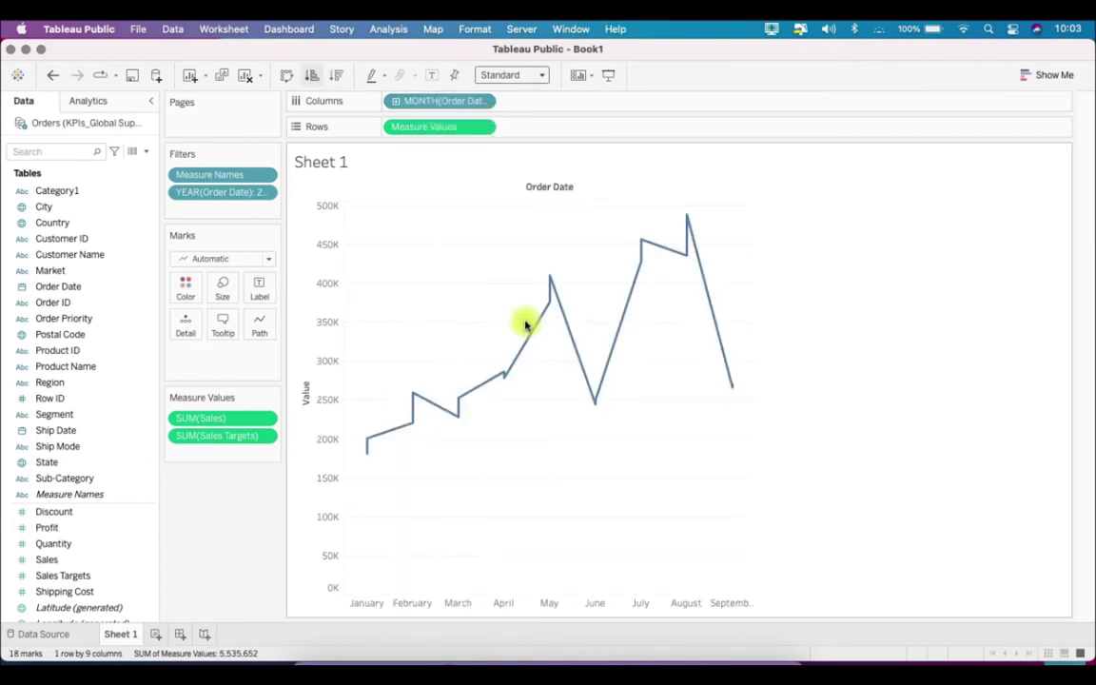
left_click(268, 259)
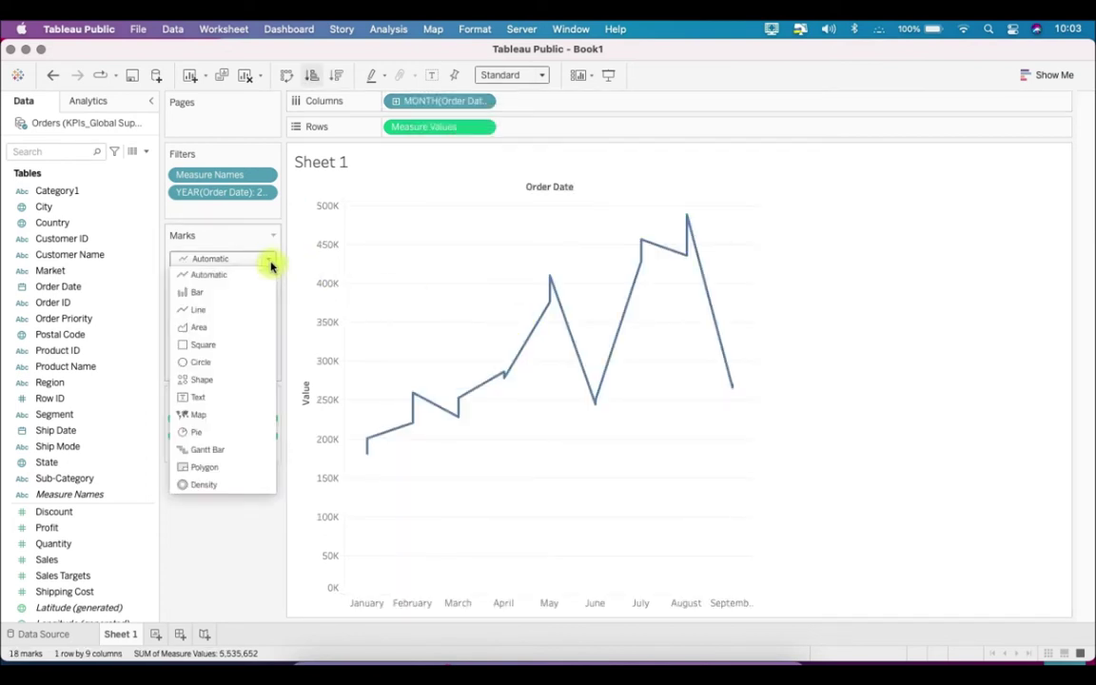
left_click(246, 294)
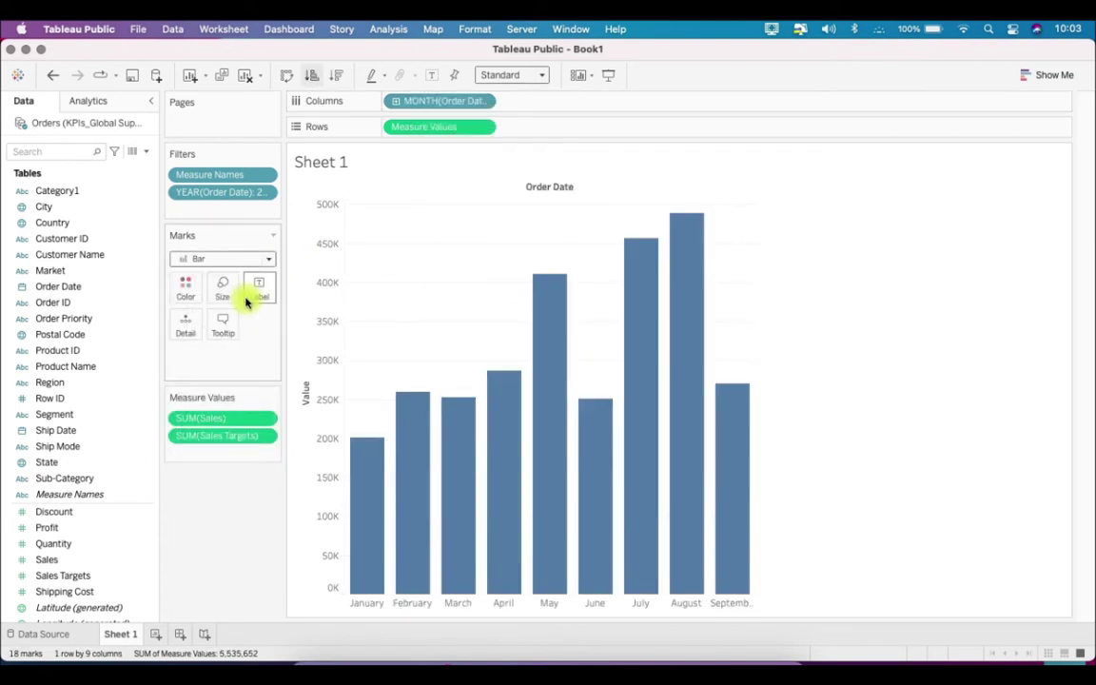
- Turn off stacked marks for the bar chart
mouse_move(368, 476)
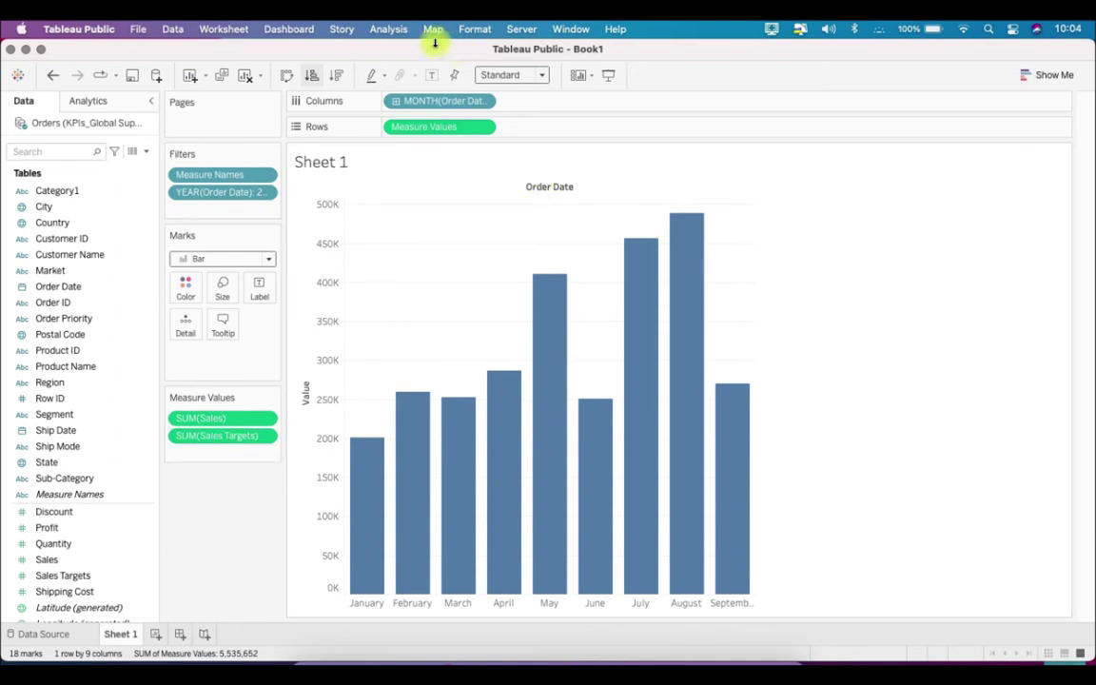
left_click(402, 31)
mouse_move(466, 87)
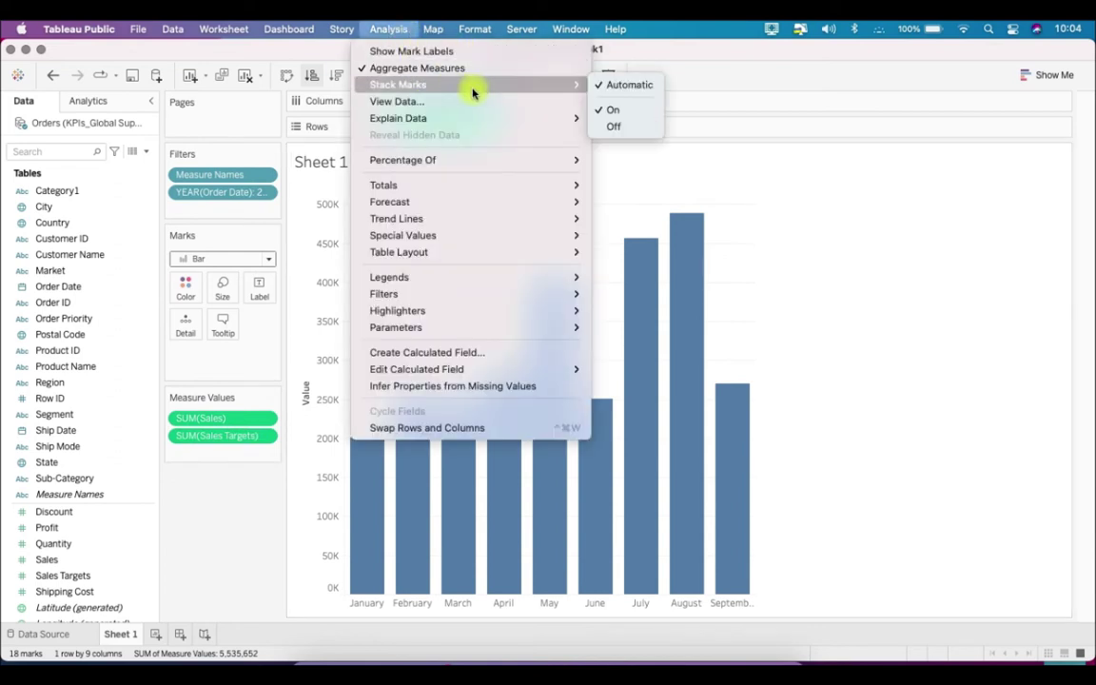
left_click(633, 125)
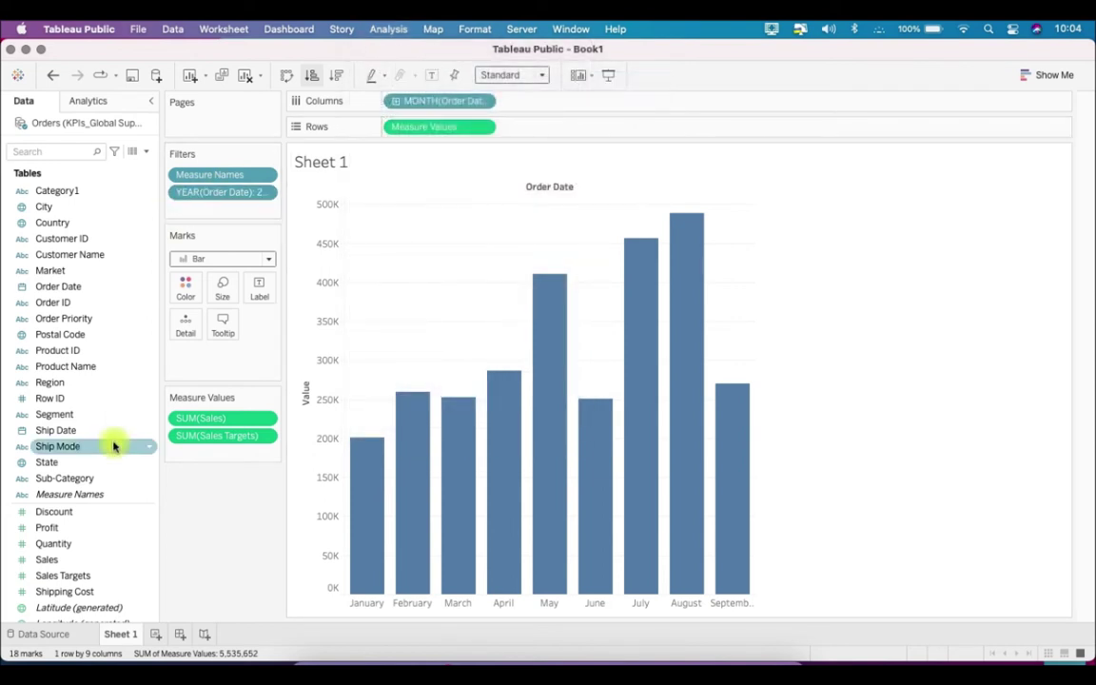
- Assign Measure Names to both the color and the size of the bars
left_click_drag(88, 495, 187, 302)
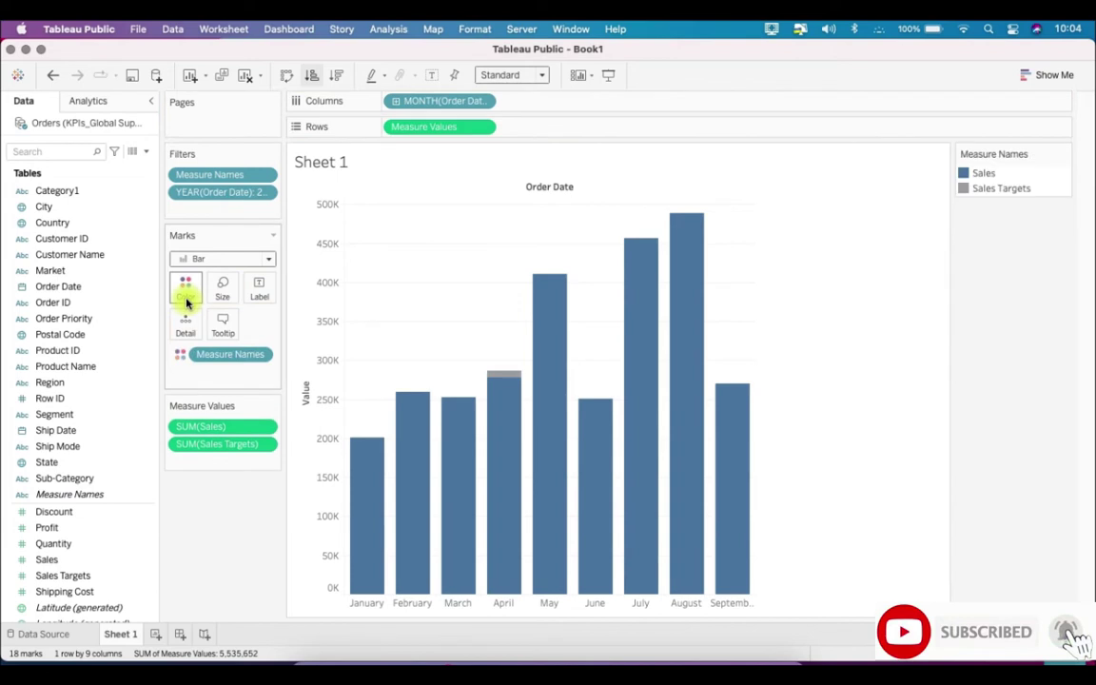
left_click_drag(88, 493, 221, 294)
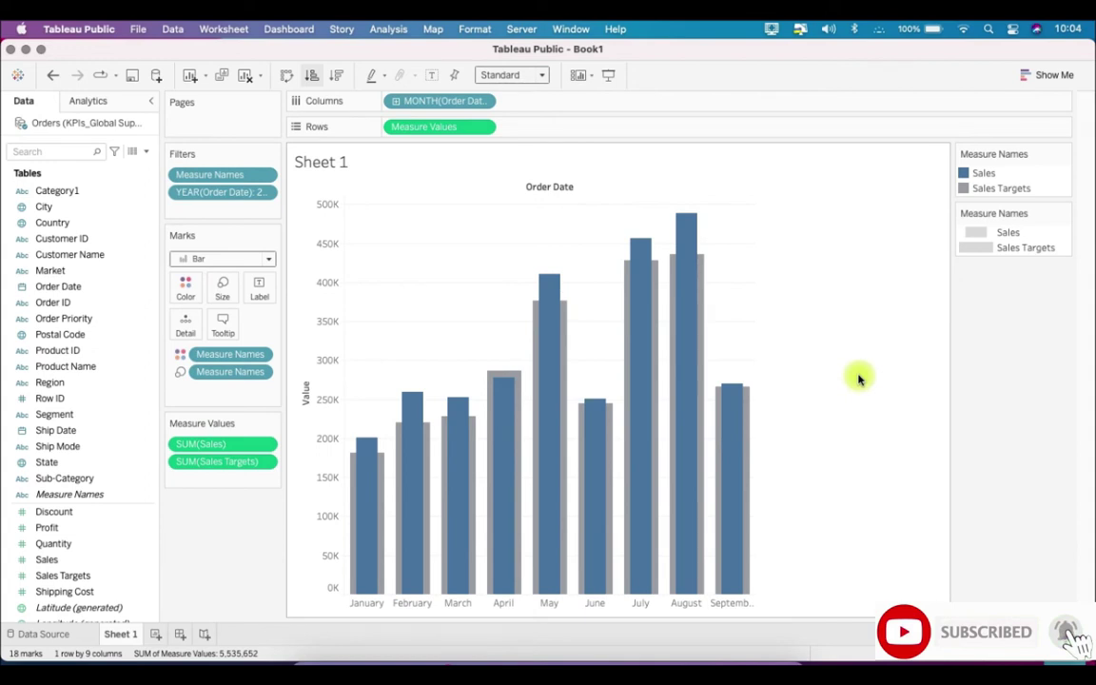
- Compare sales against sales targets in the August, January and April bars
mouse_move(692, 236)
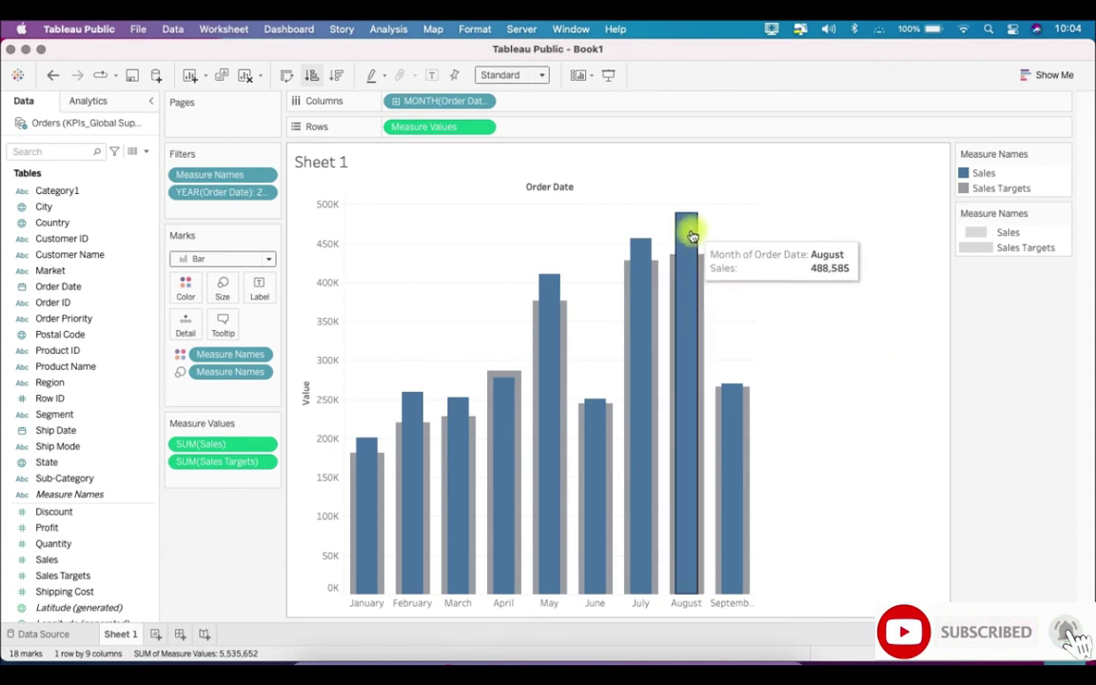
mouse_move(702, 270)
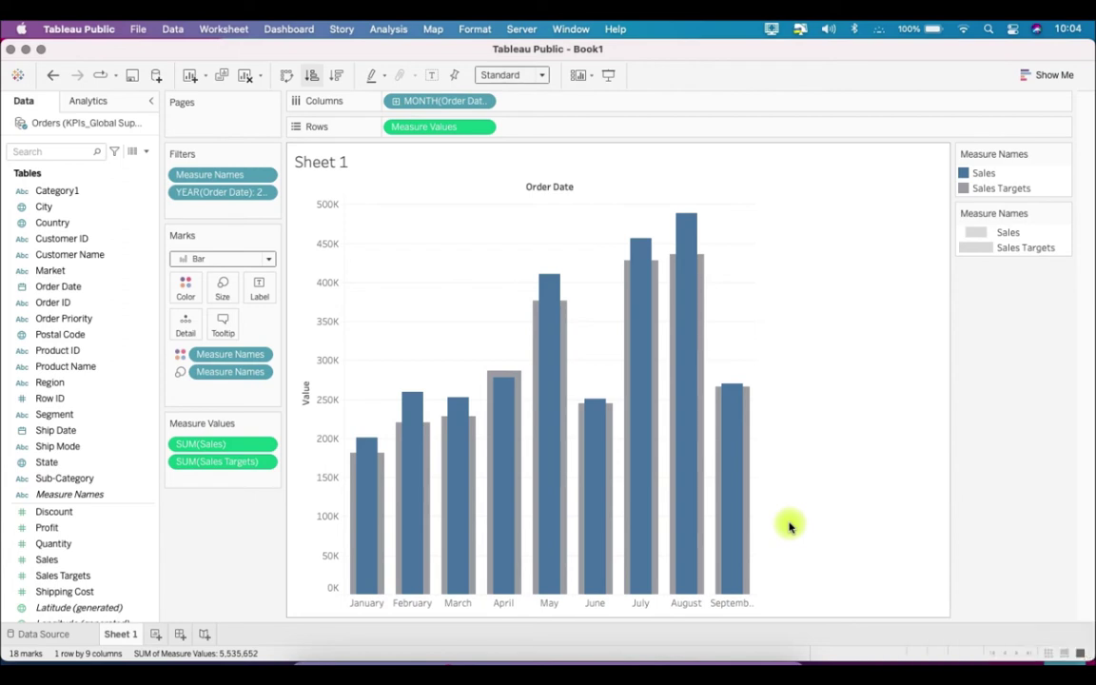
mouse_move(367, 426)
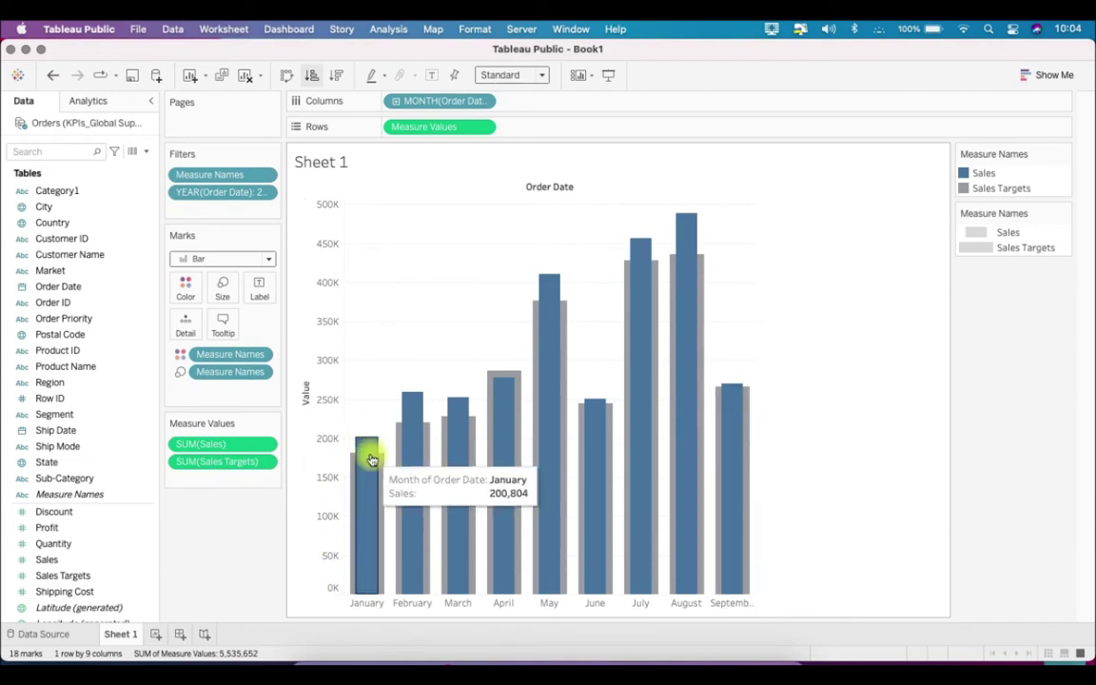
mouse_move(506, 386)
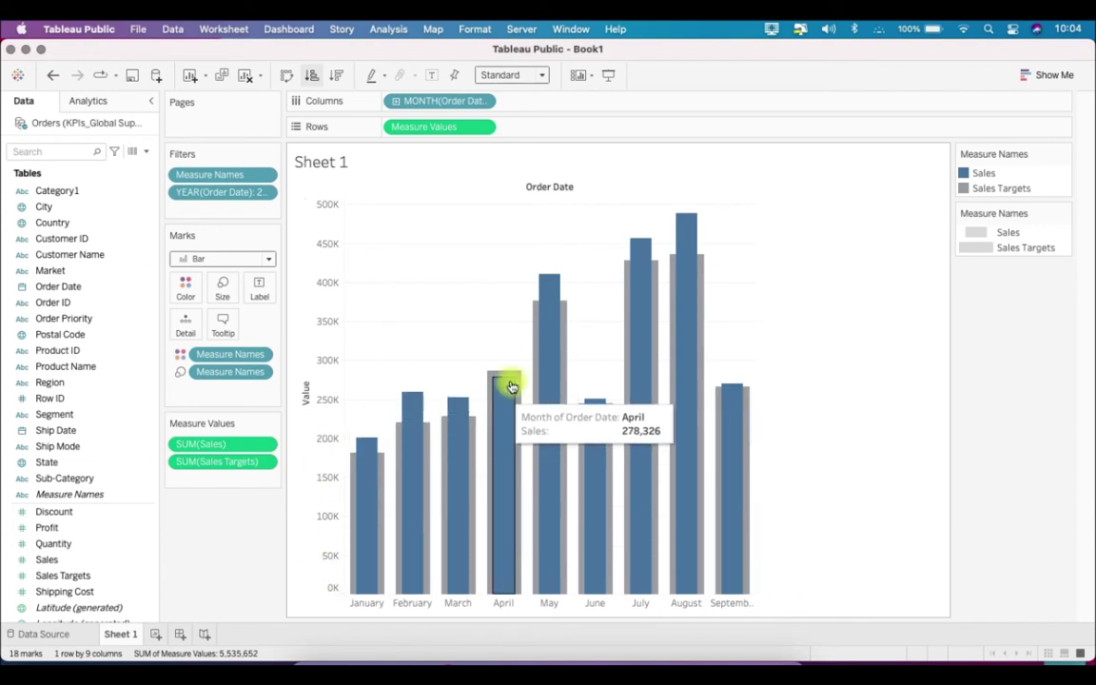
mouse_move(520, 411)
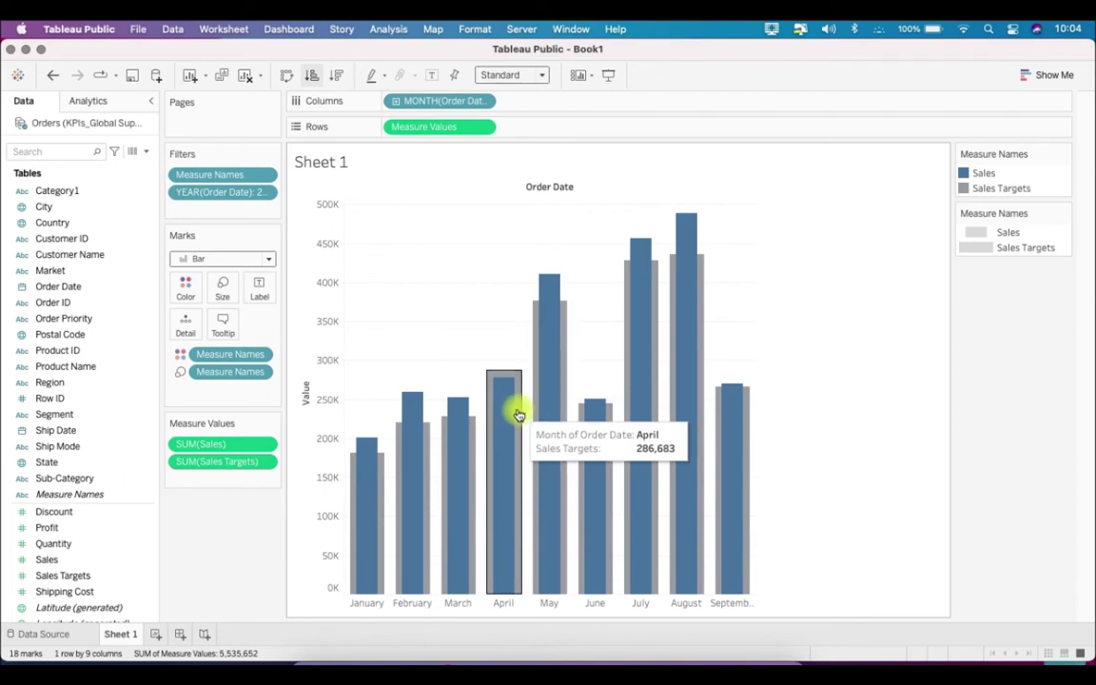
mouse_move(633, 302)
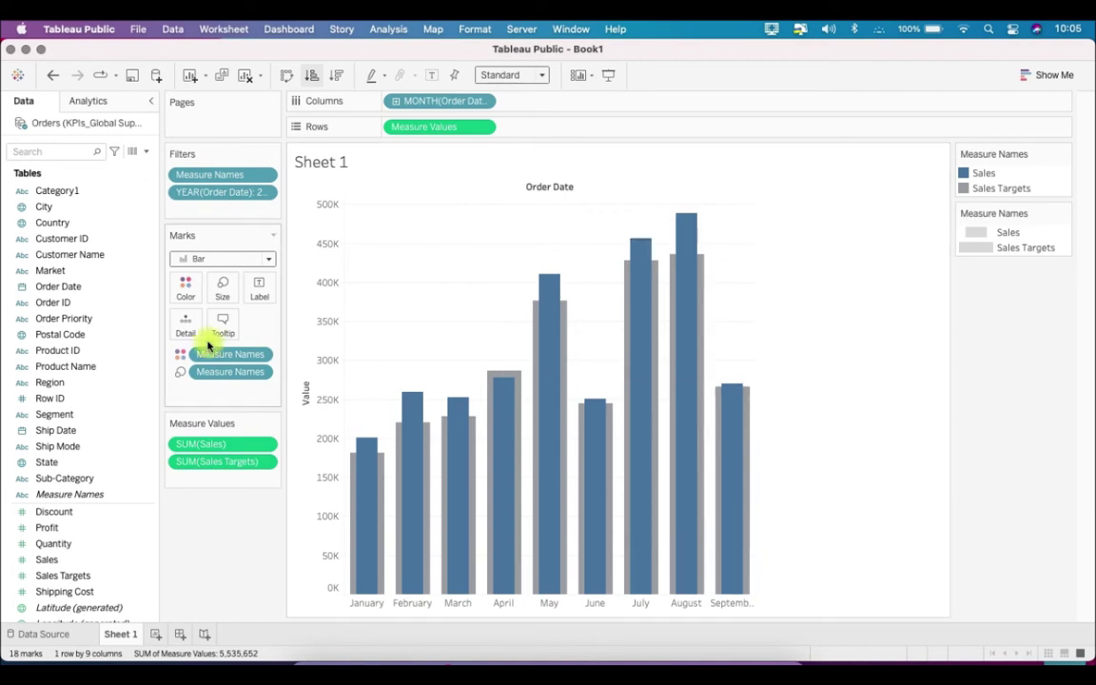
- Adjust the overall size of the bars so they are slightly wider
left_click(221, 286)
left_click_drag(309, 329, 291, 325)
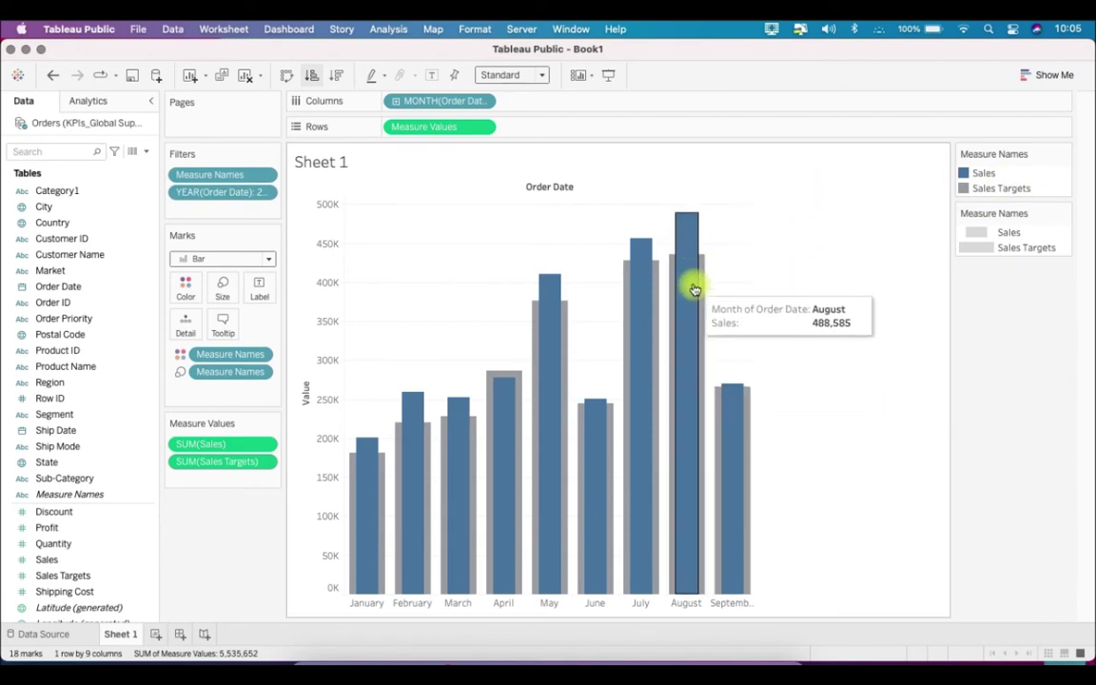
left_click(1063, 154)
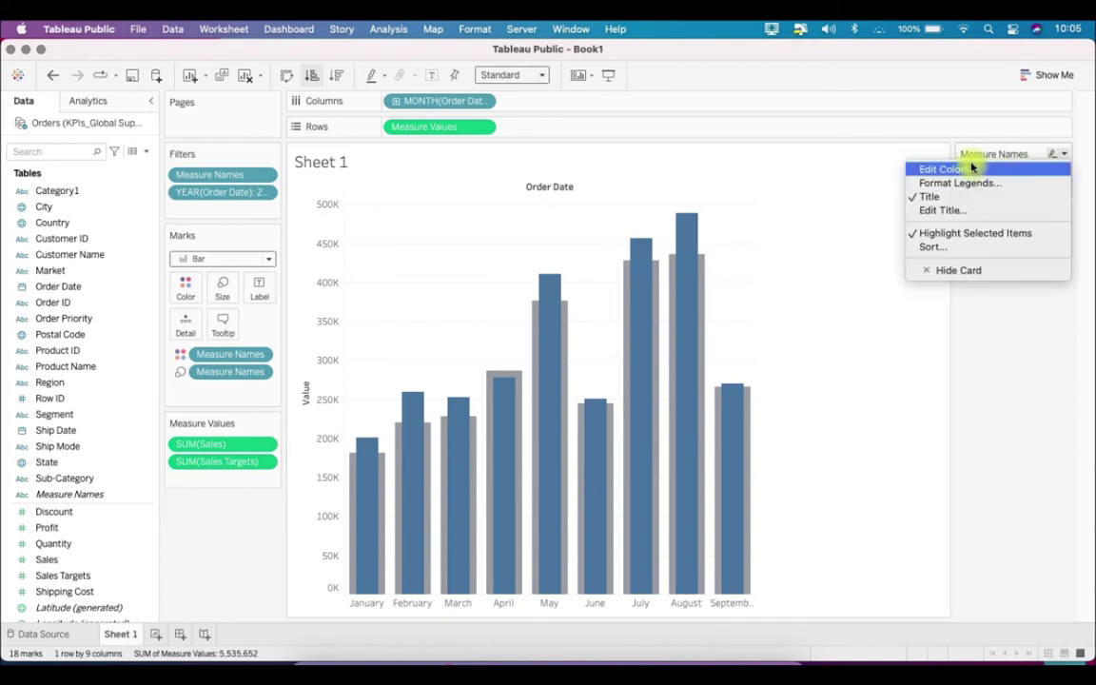
left_click(1056, 435)
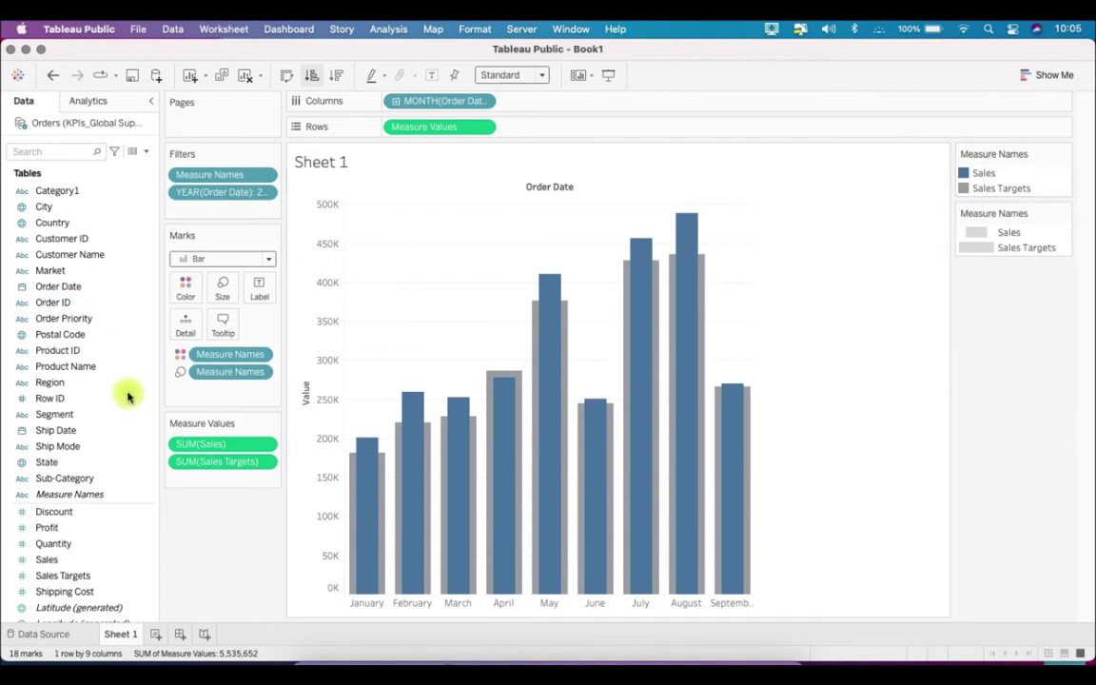
- Check the missed-targets example chart on the PowerPoint slide and return to Tableau Public
scroll(128, 400, "down", 2)
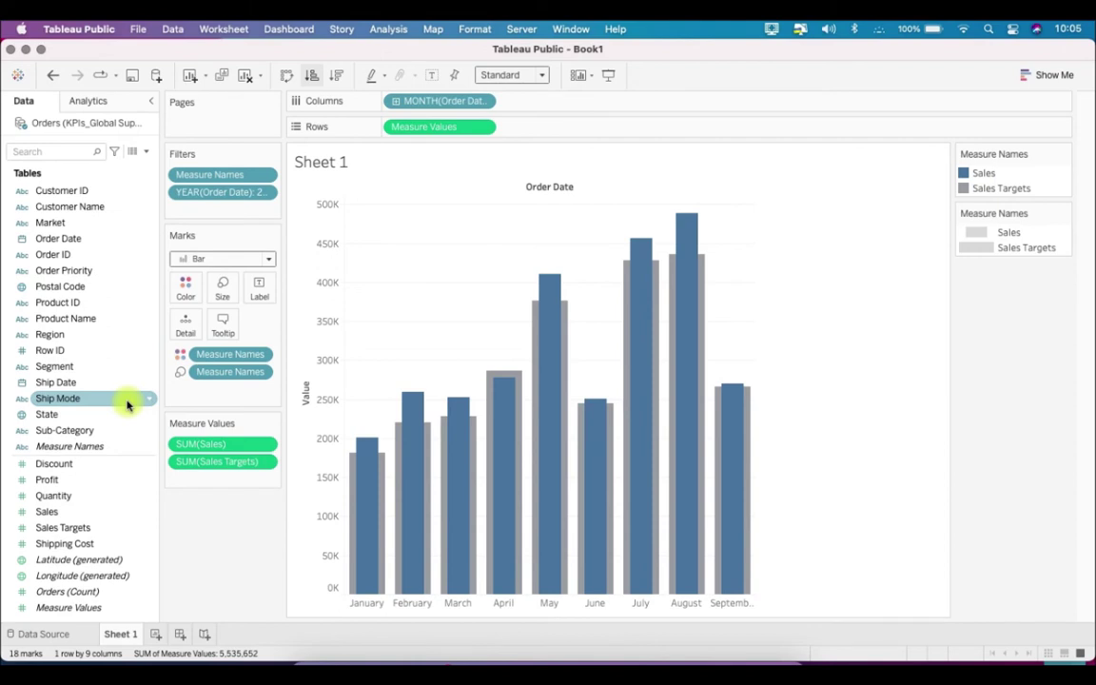
left_click(746, 666)
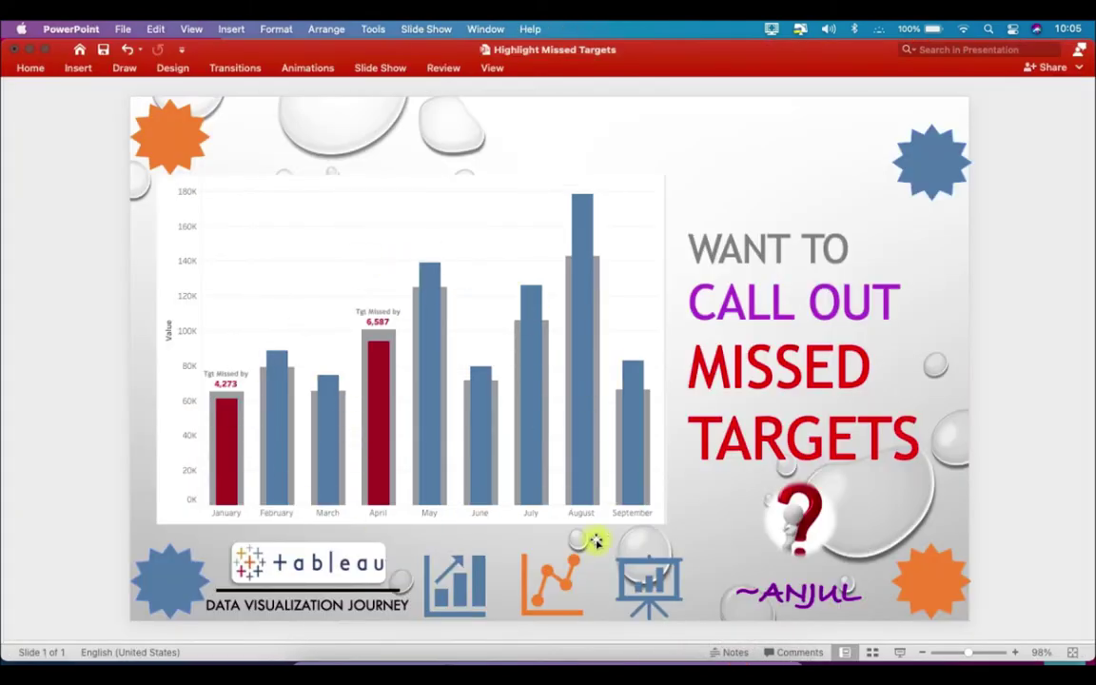
left_click(709, 666)
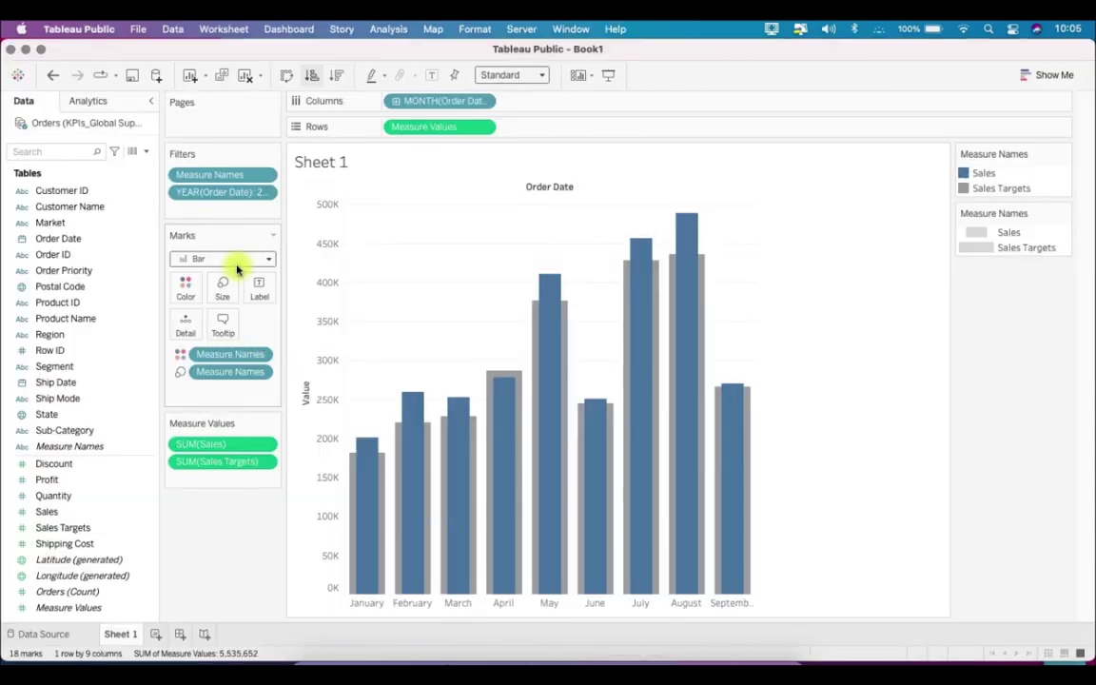
- Create a new calculated field and name it "Target Missed ?"
left_click(145, 153)
left_click(133, 163)
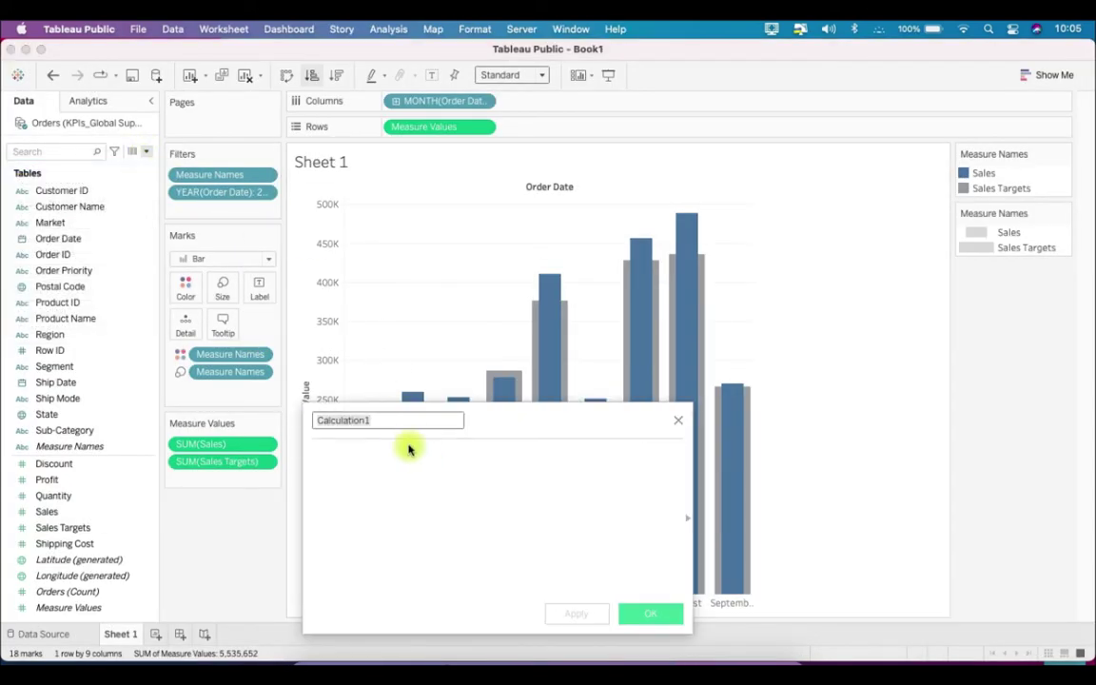
type("Target Missed")
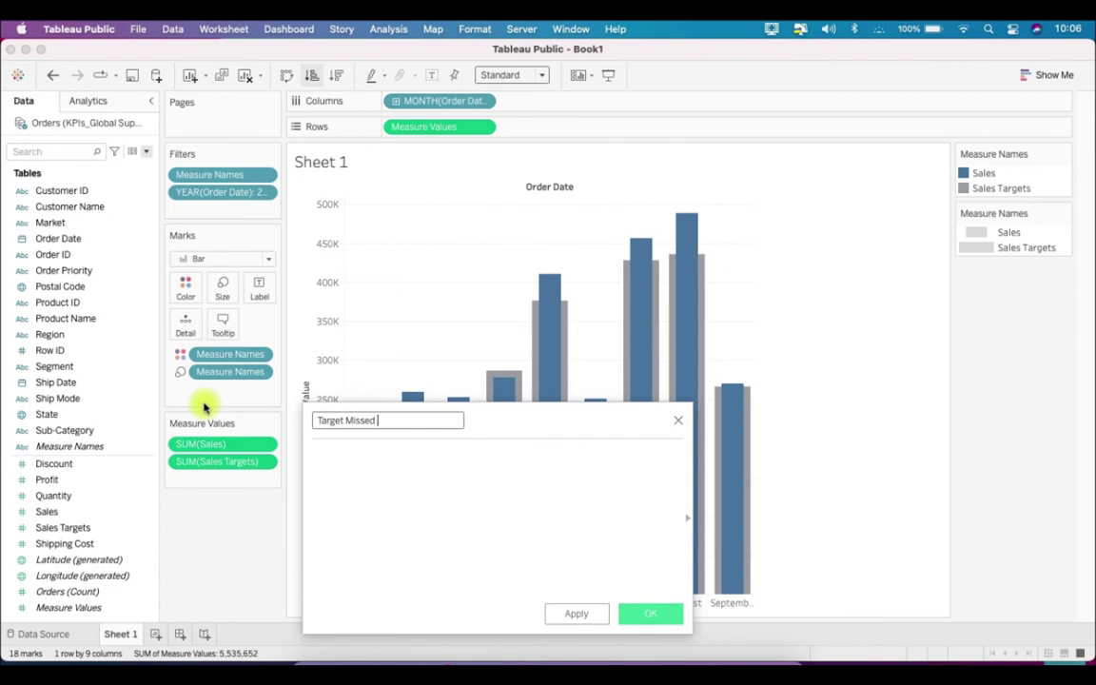
- Enter the formula SUM([Sales]) < SUM([Sales Targets]) for the Target Missed ? field and save it
left_click(432, 492)
type("SUM(sal")
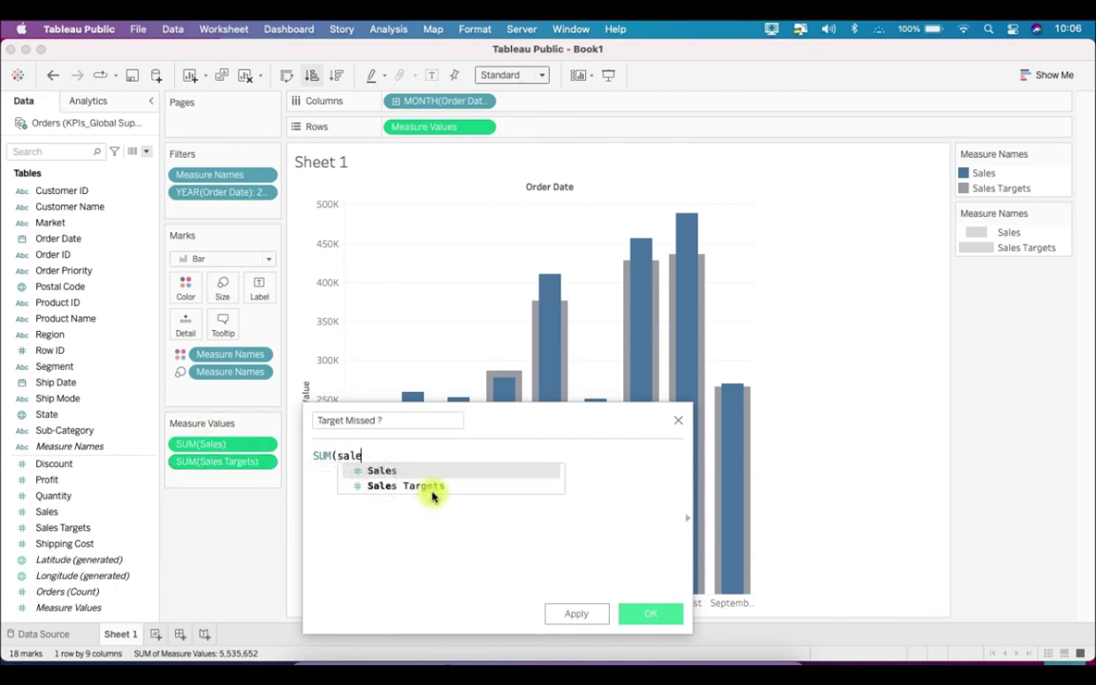
type("e")
key("Return")
type(") ")
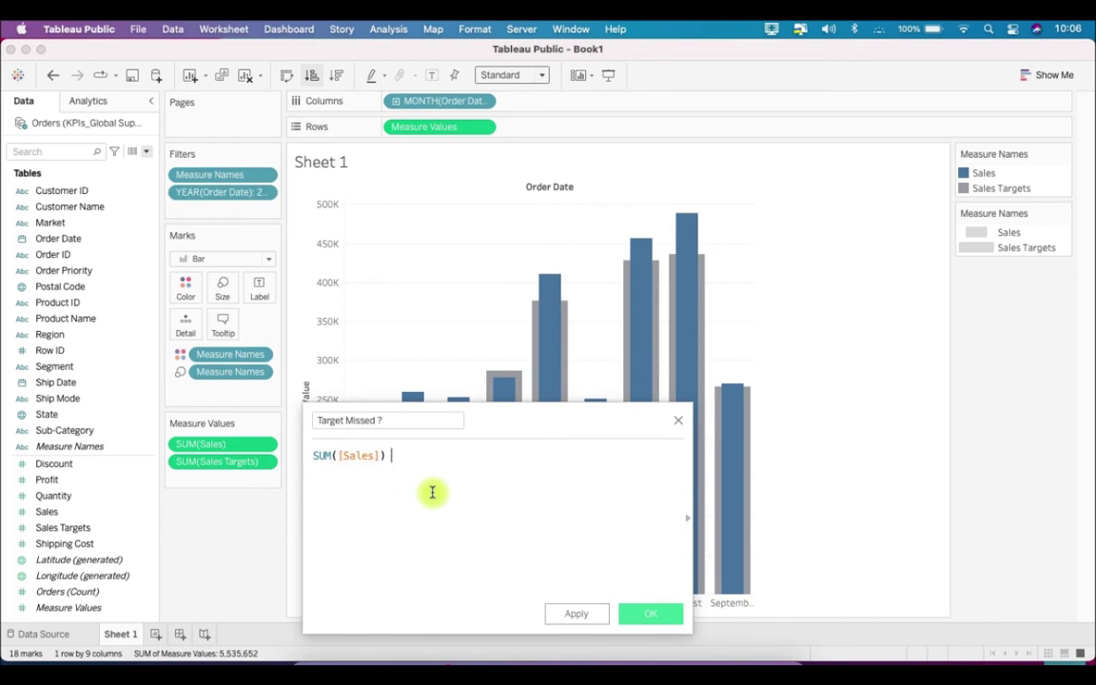
type("< SUM(")
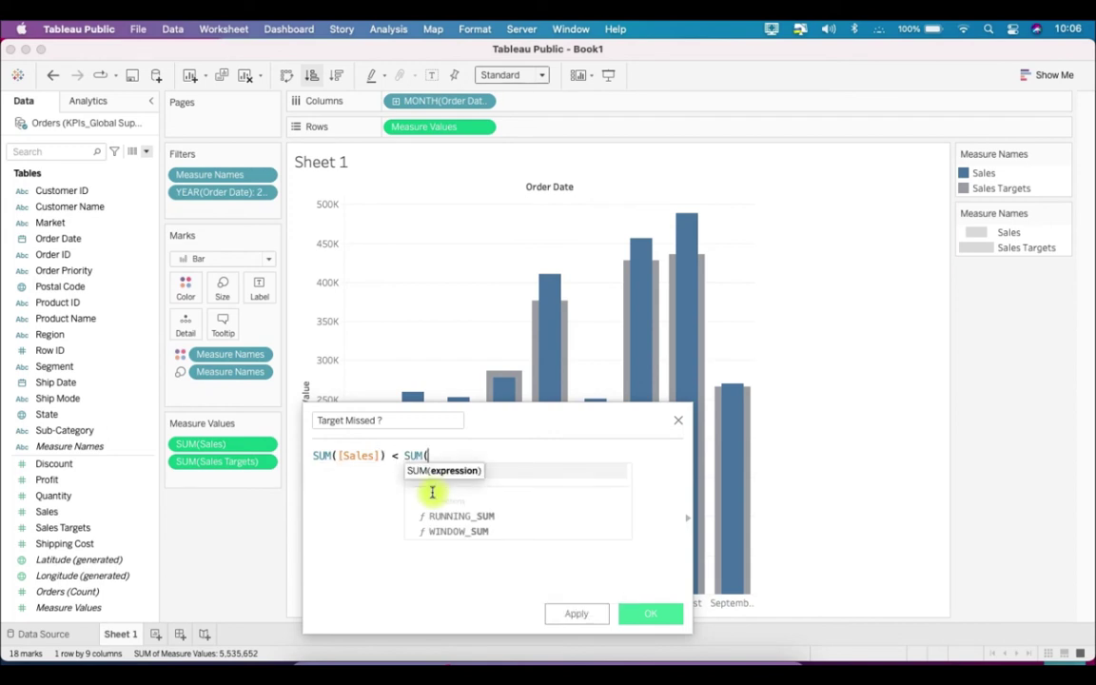
type("sales")
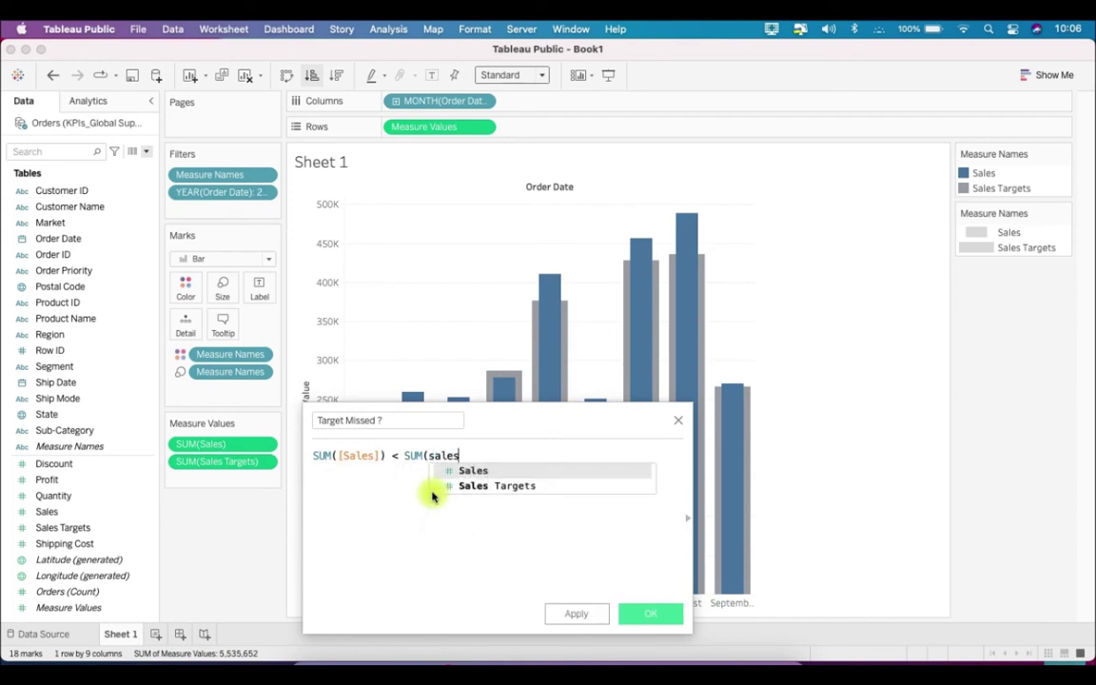
left_click(432, 487)
type(")")
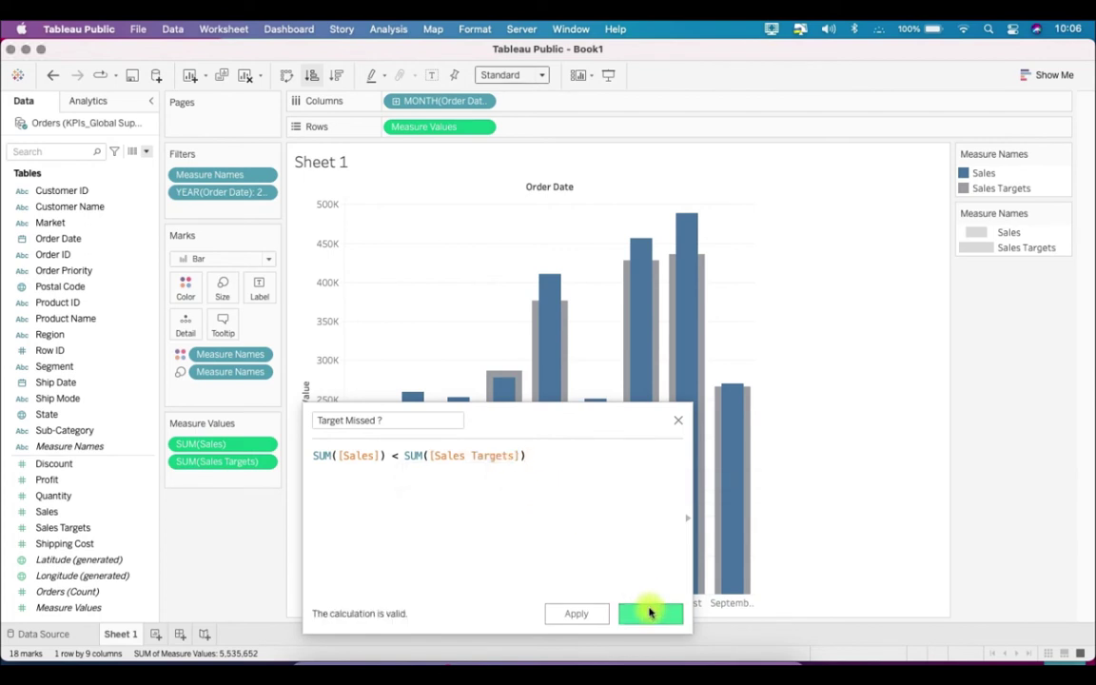
left_click(649, 613)
- Check the callout labels above the missed months on the PowerPoint example slide and return to Tableau Public
scroll(123, 415, "down", 1)
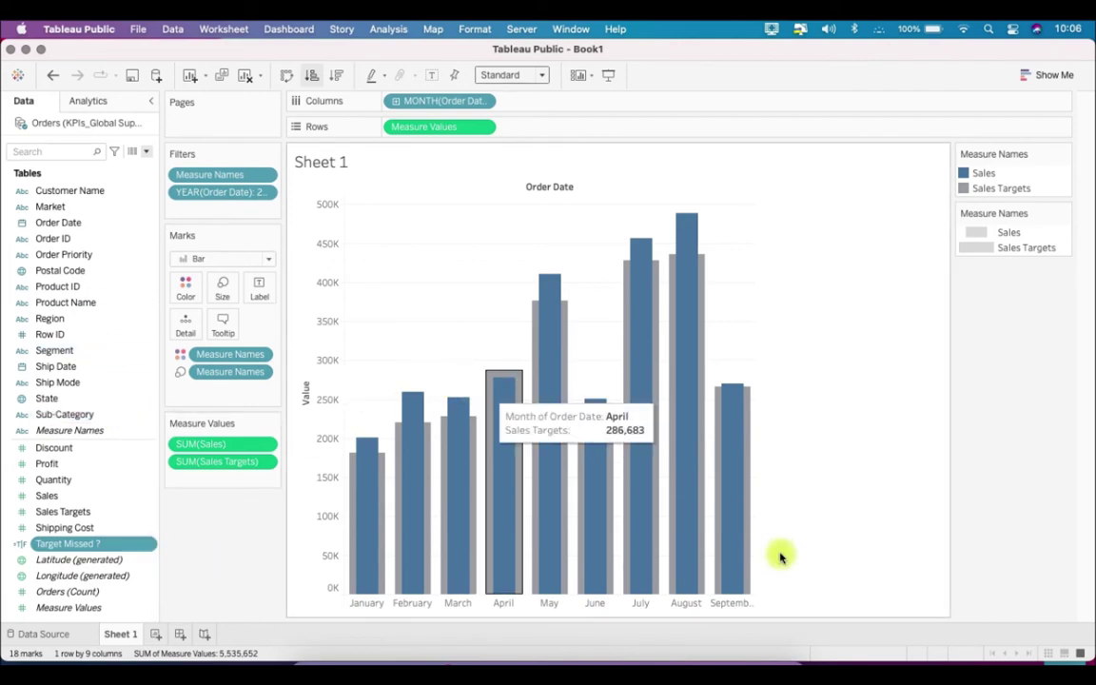
left_click(730, 664)
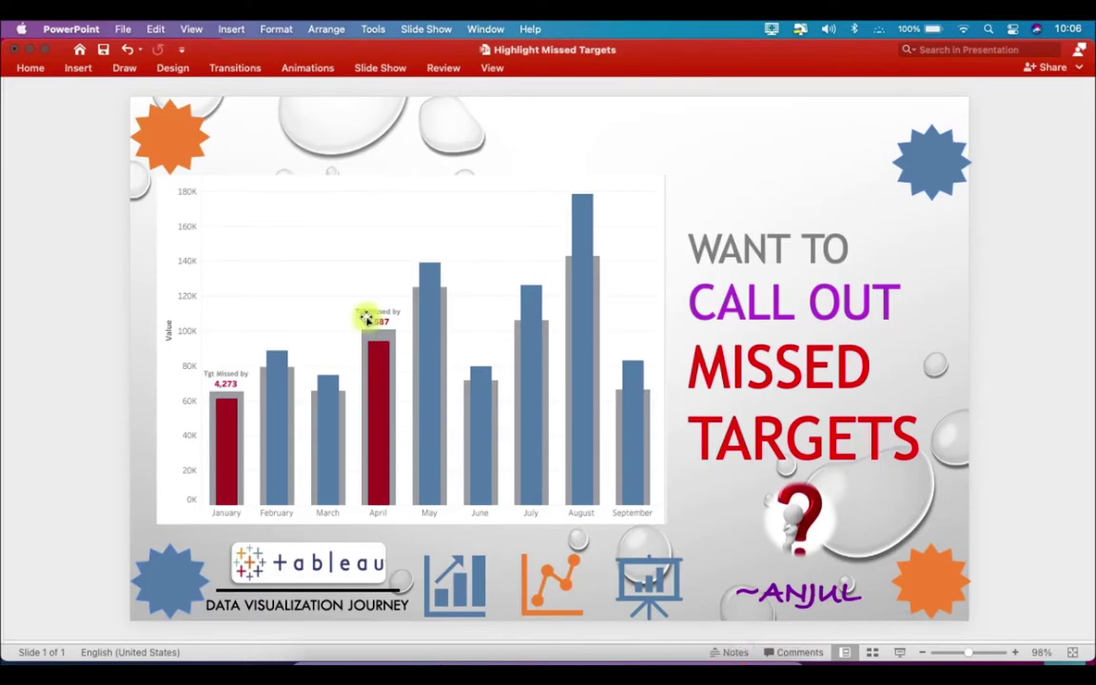
left_click(699, 664)
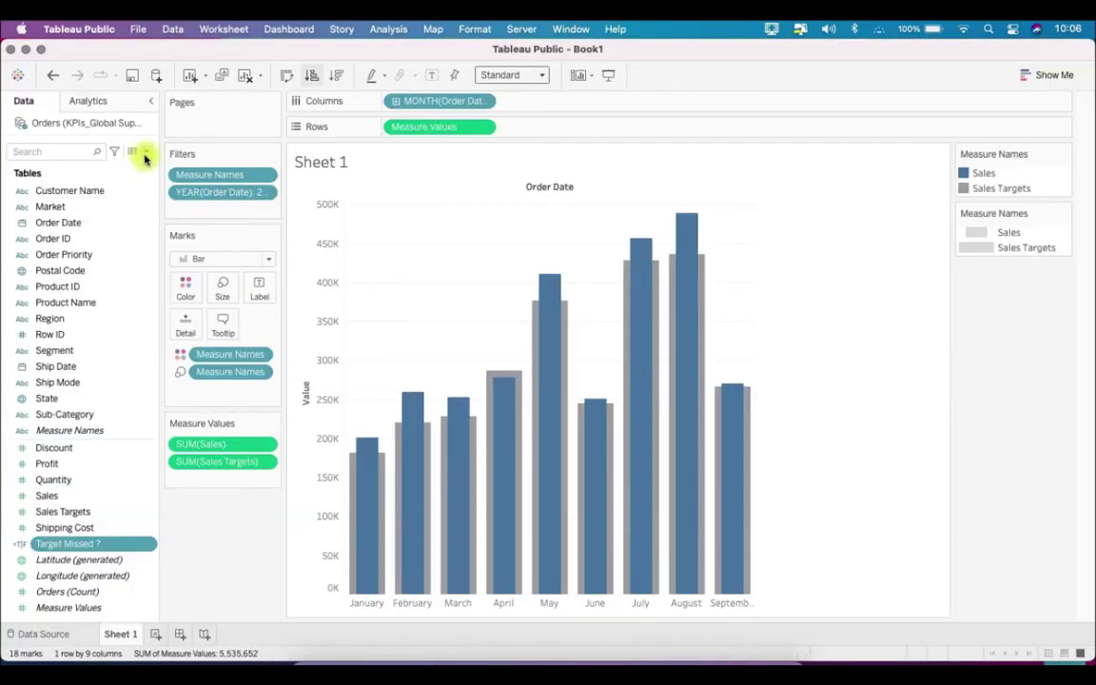
- Start a new calculated field named "Text Label" with the condition IF [Target Missed ?]
left_click(146, 151)
left_click(72, 167)
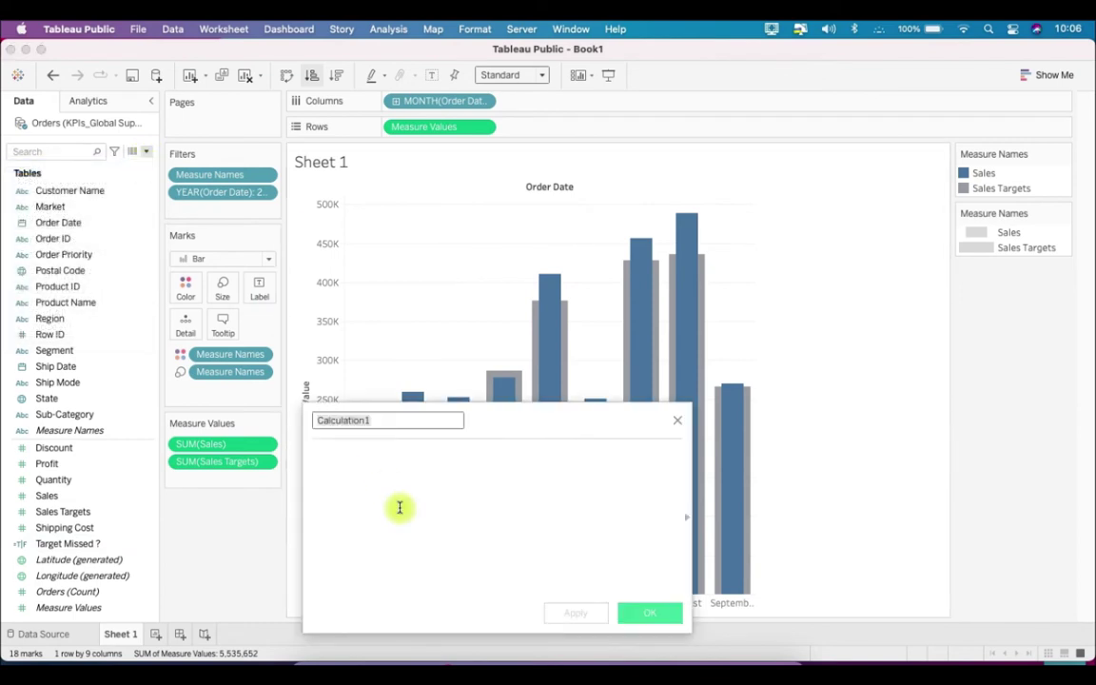
type("Text Label")
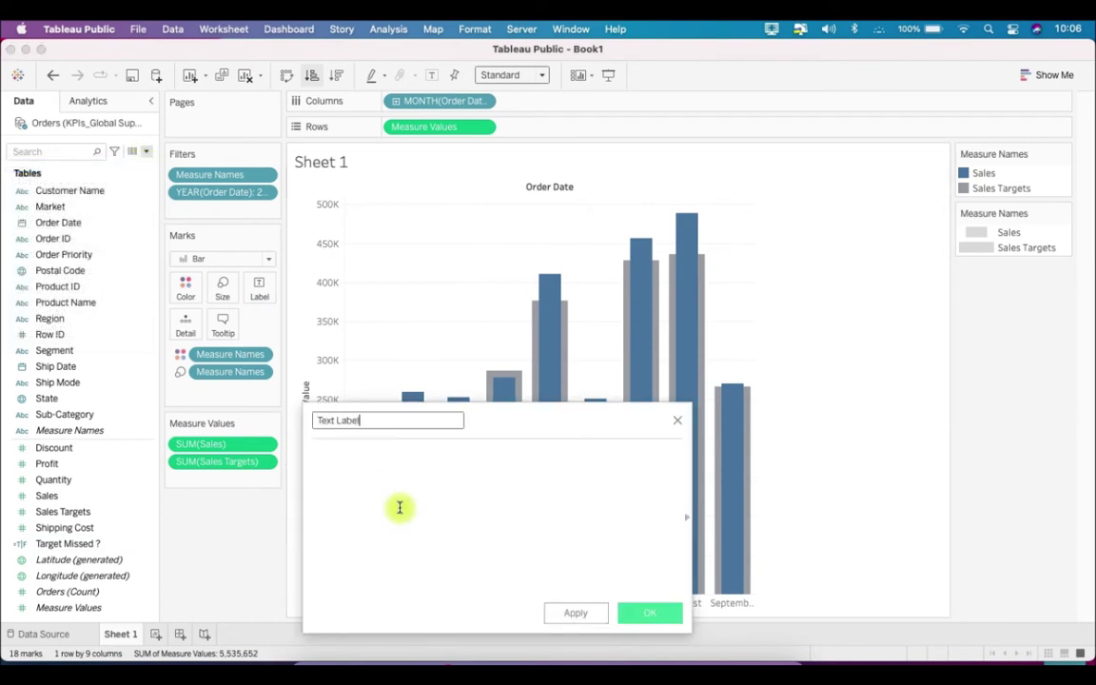
left_click(400, 507)
type("IF tar")
key("Return")
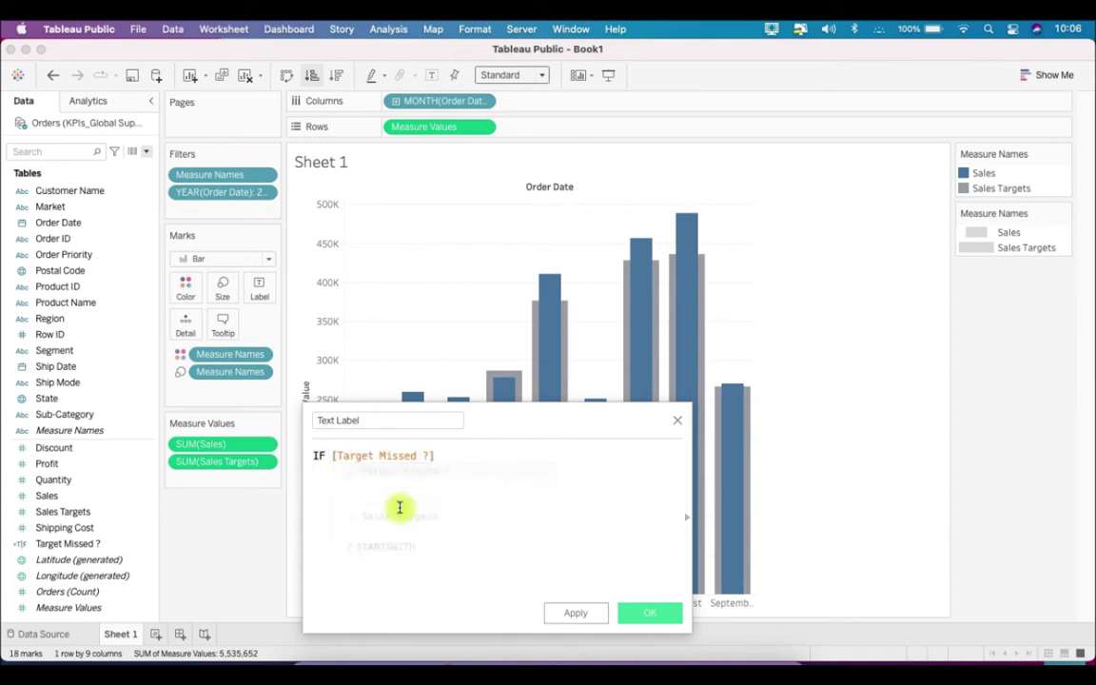
- Complete the Text Label formula with THEN "Tgt missed by" END and save the field
type("THEN")
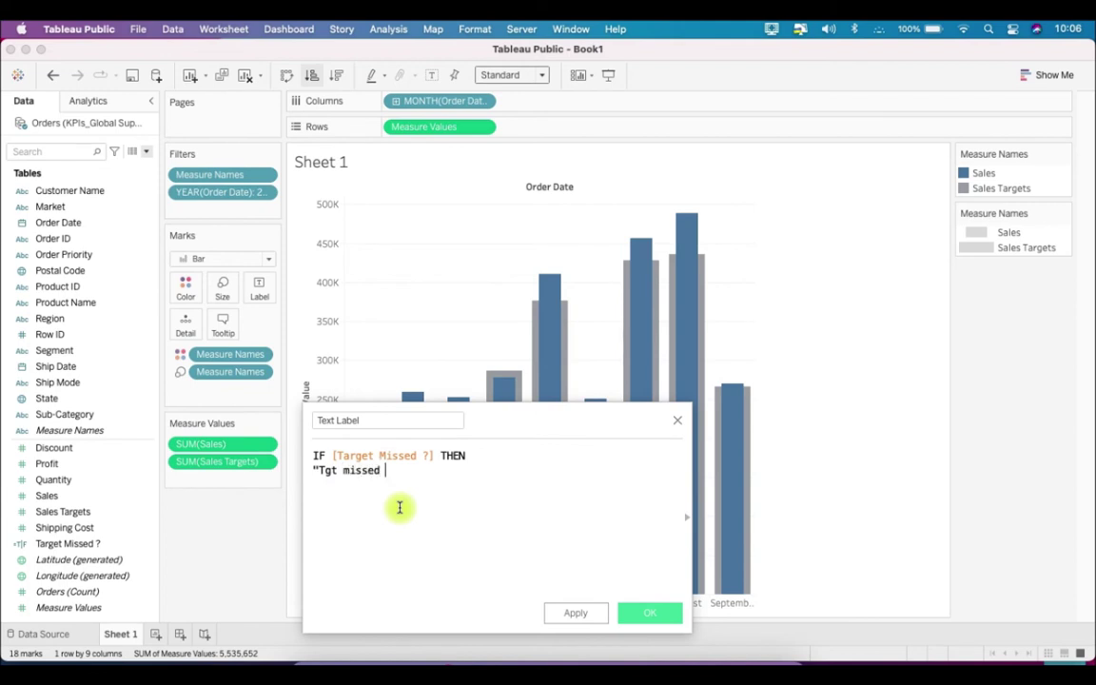
type("\"")
key("Return")
type("e")
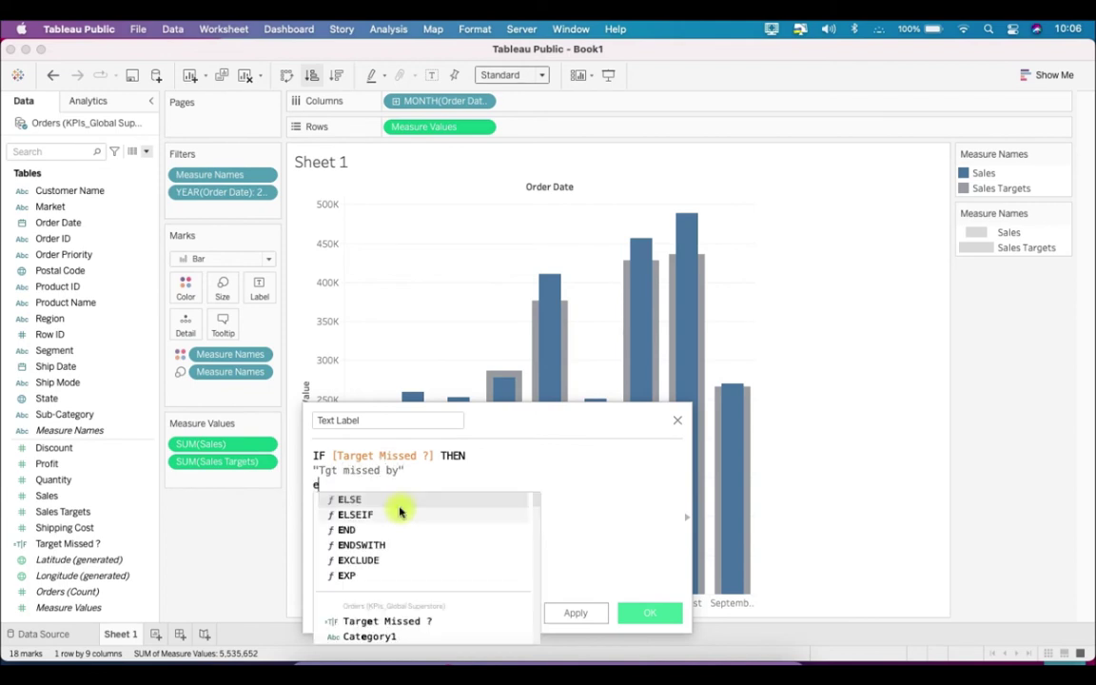
type("n")
key("BackSpace")
type("n")
key("Return")
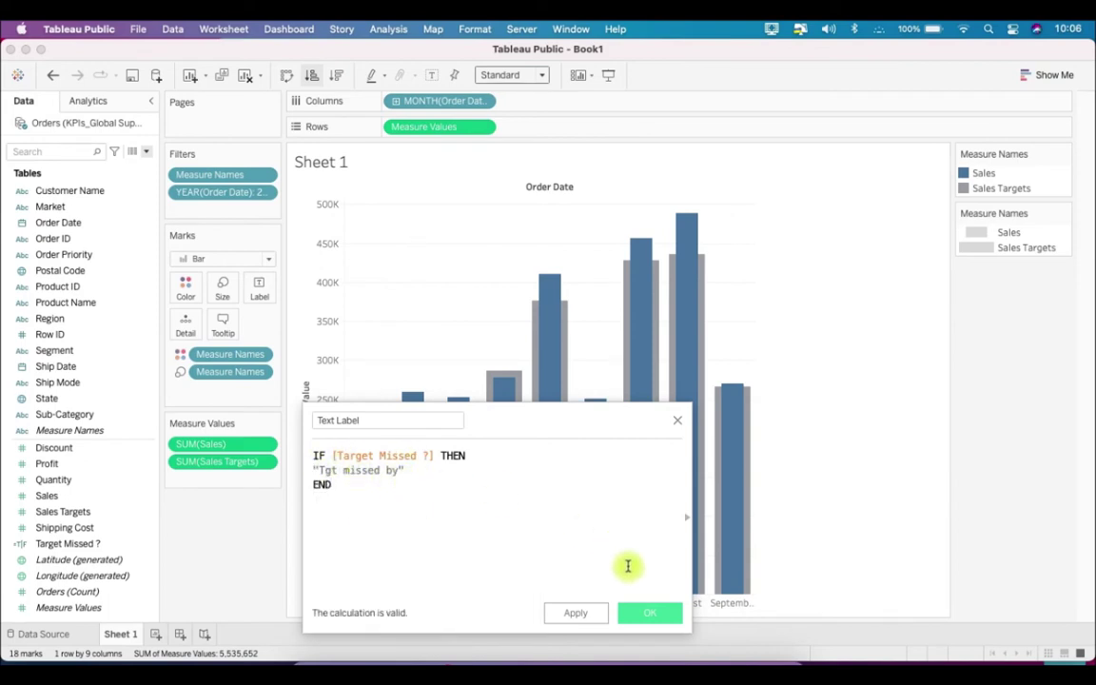
left_click(653, 614)
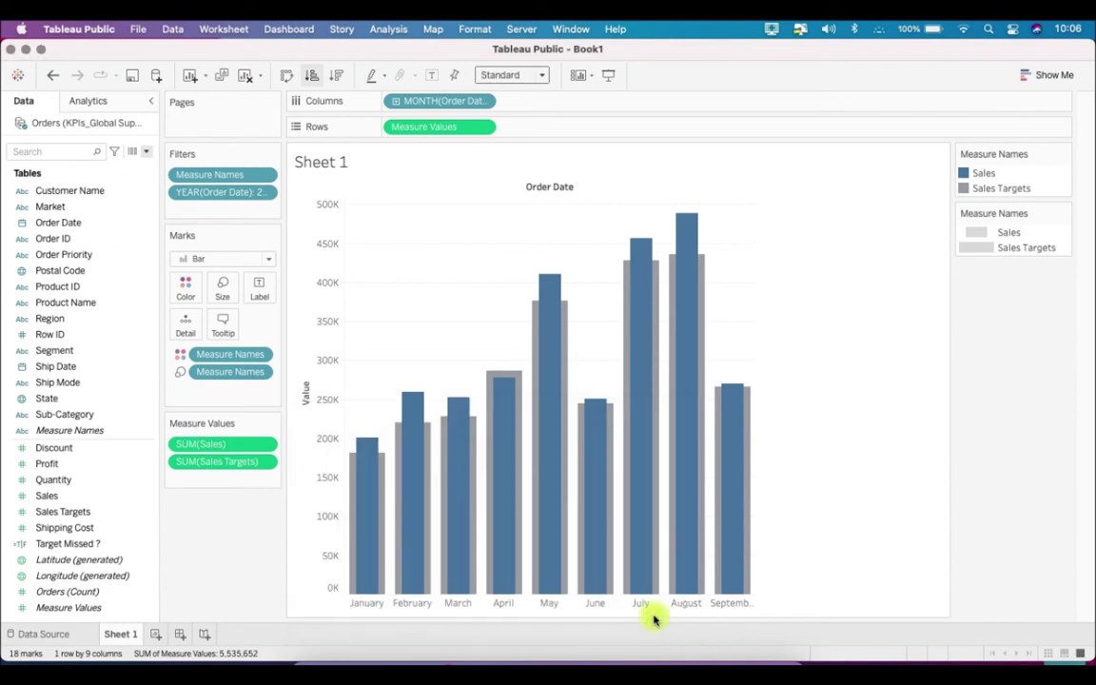
scroll(84, 489, "down", 1)
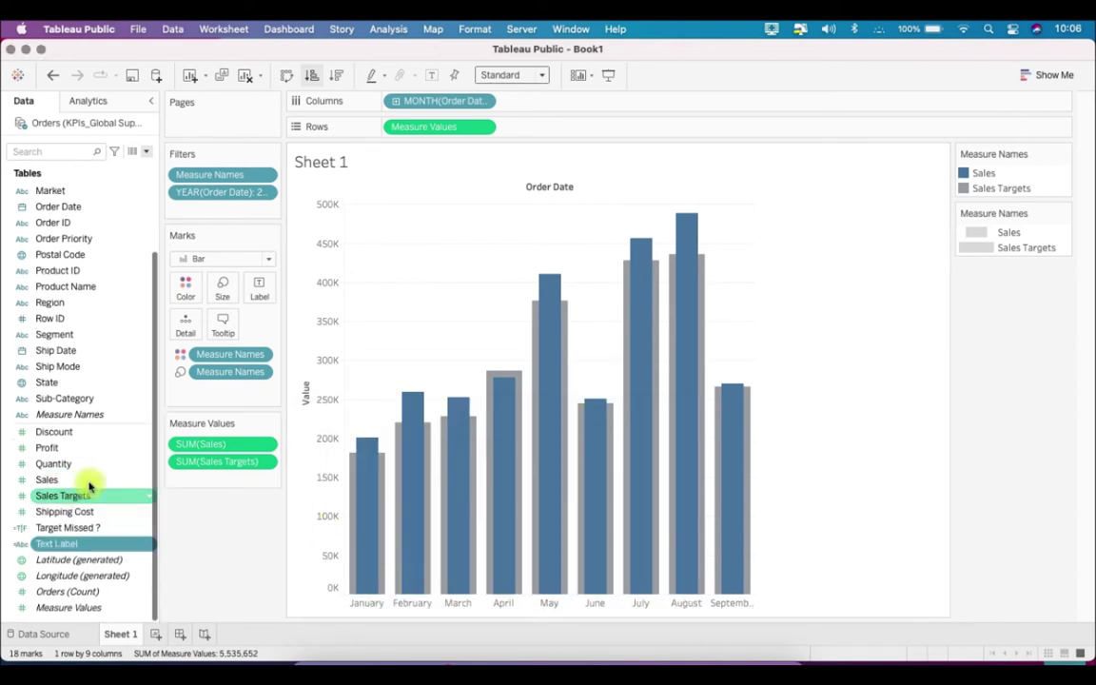
- Start a new calculated field named "Target Missed Amount" with the condition IF [Target Missed ?]
left_click(147, 152)
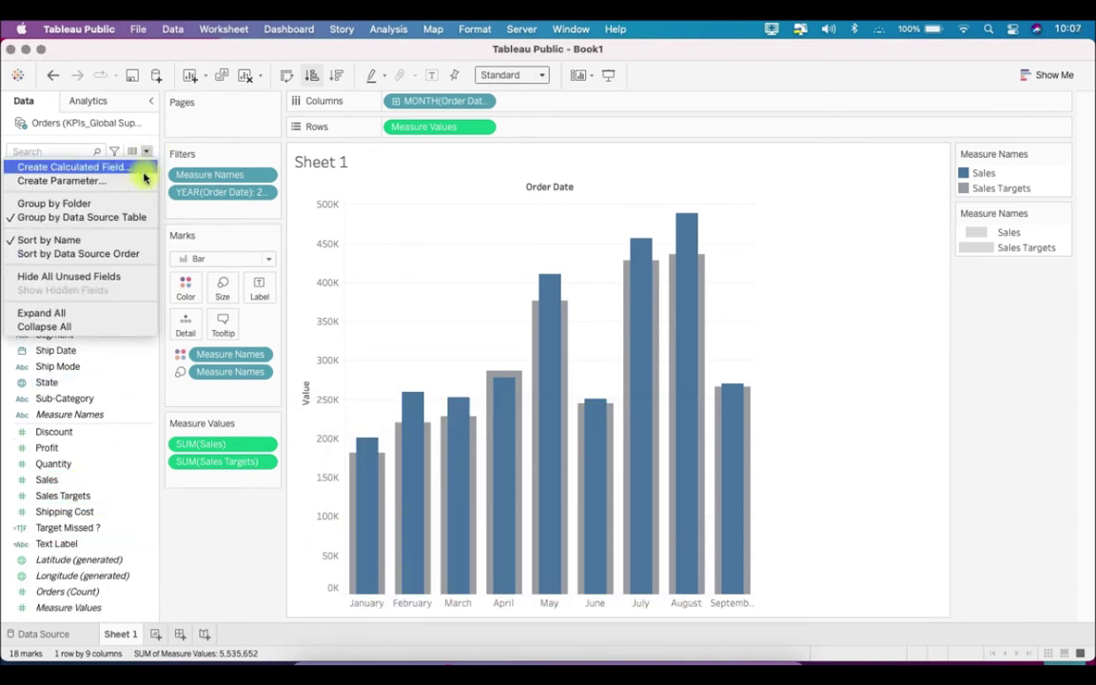
left_click(136, 172)
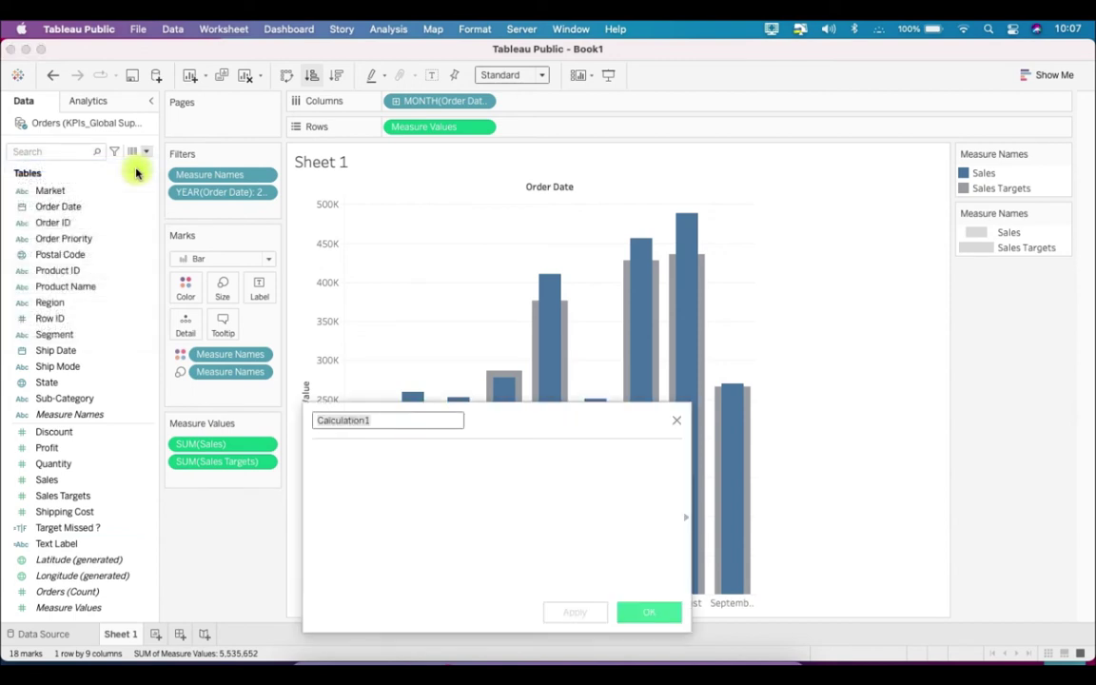
type("Target Missed Amount")
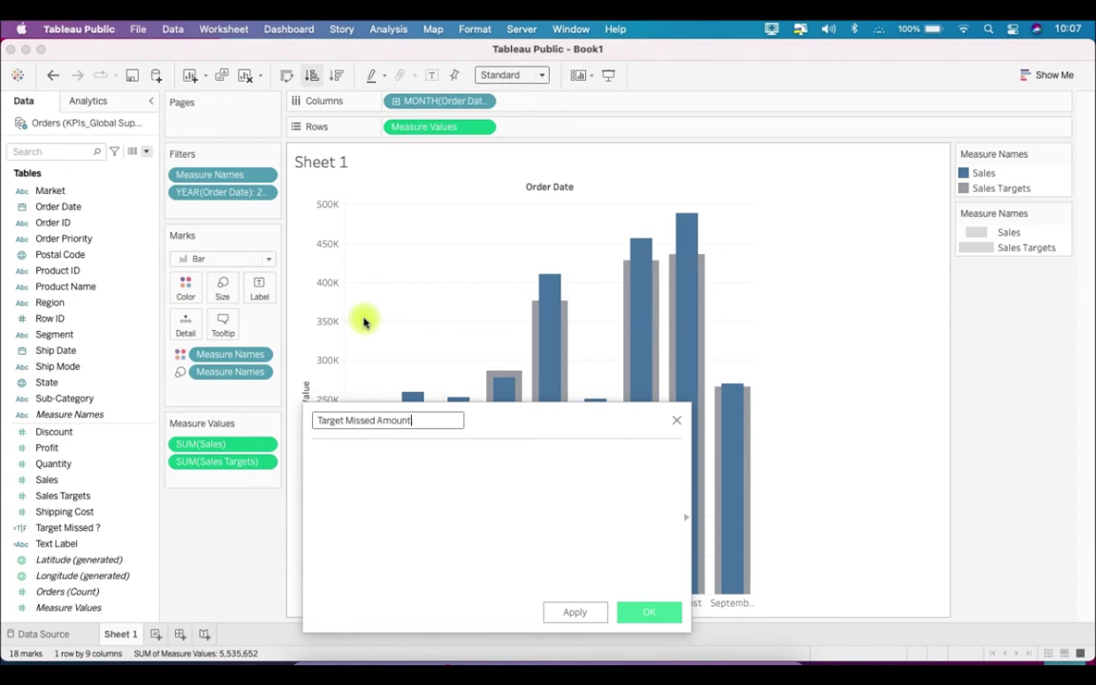
key("Tab")
type("IF targ")
key("Return")
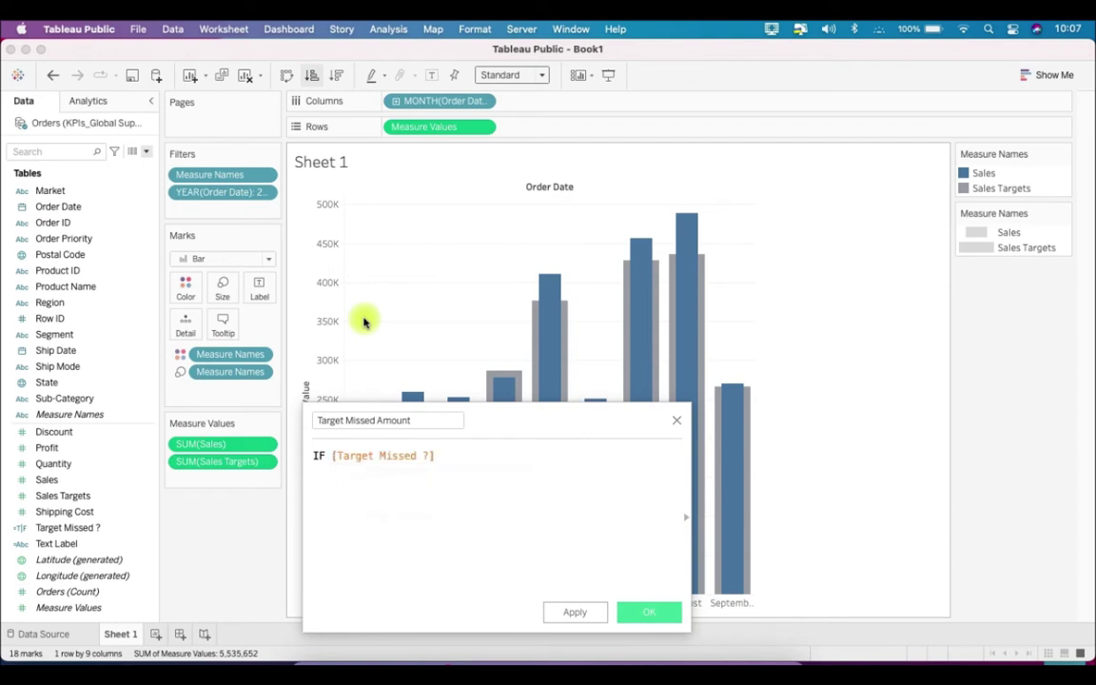
- Complete the Target Missed Amount formula with THEN SUM([Sales Targets]) - SUM([Sales]) END and save the field
type("THEN ")
type("SUM(")
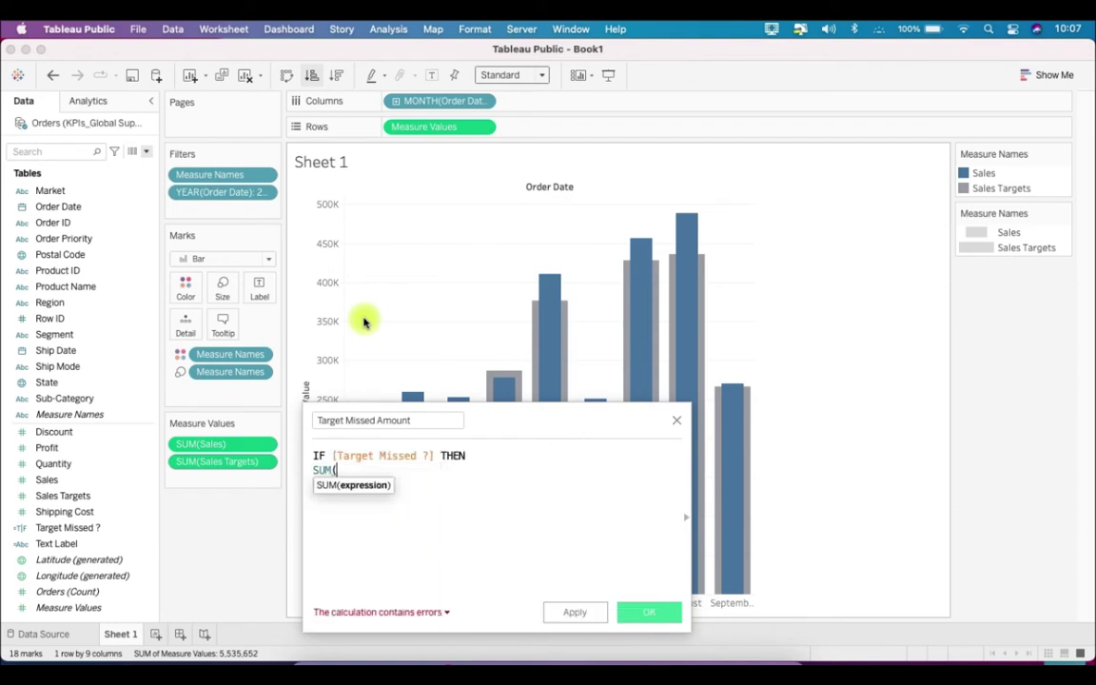
type("Sal")
key("Down")
key("Return")
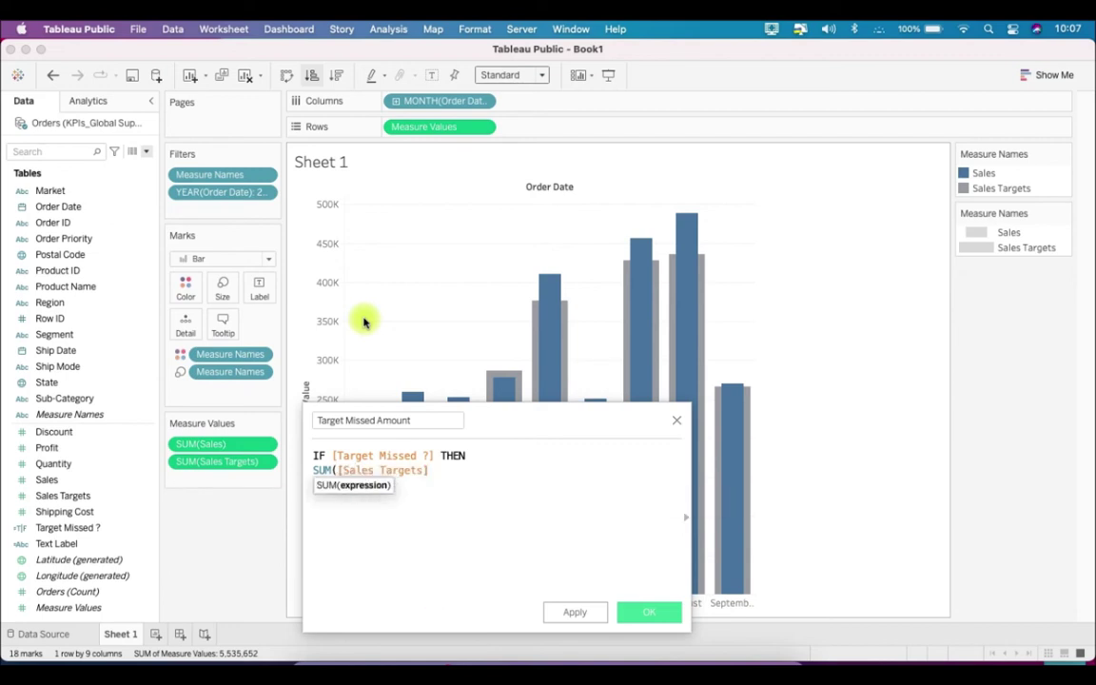
type(") - Sum")
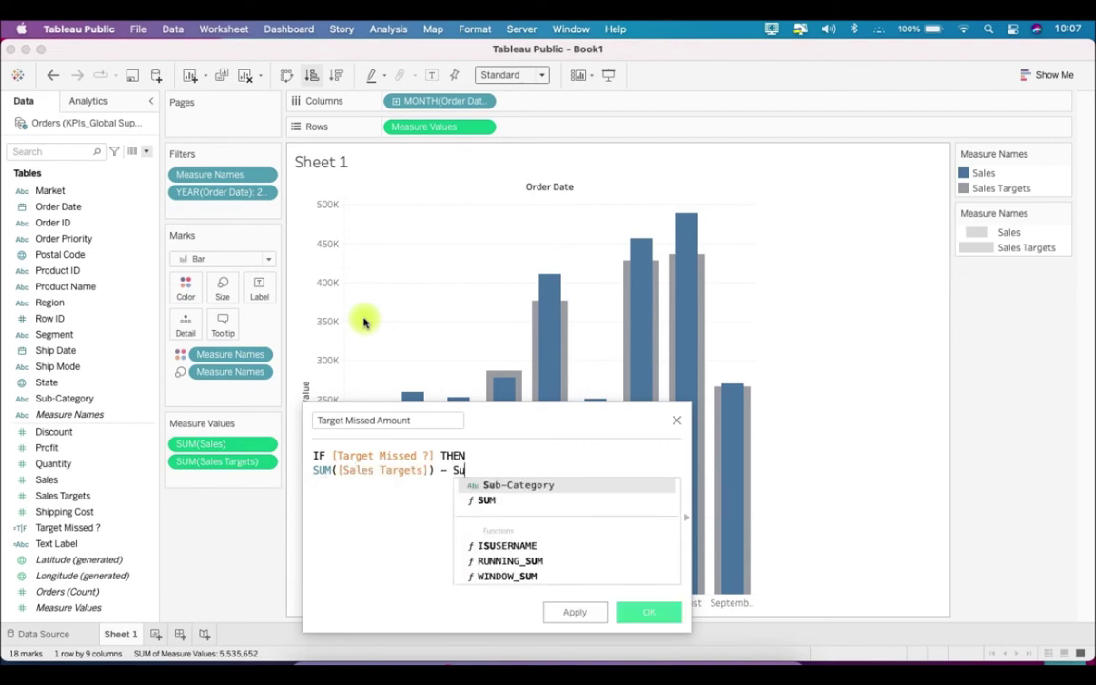
key("Return")
type("Sal")
key("Return")
key("Right")
type("En")
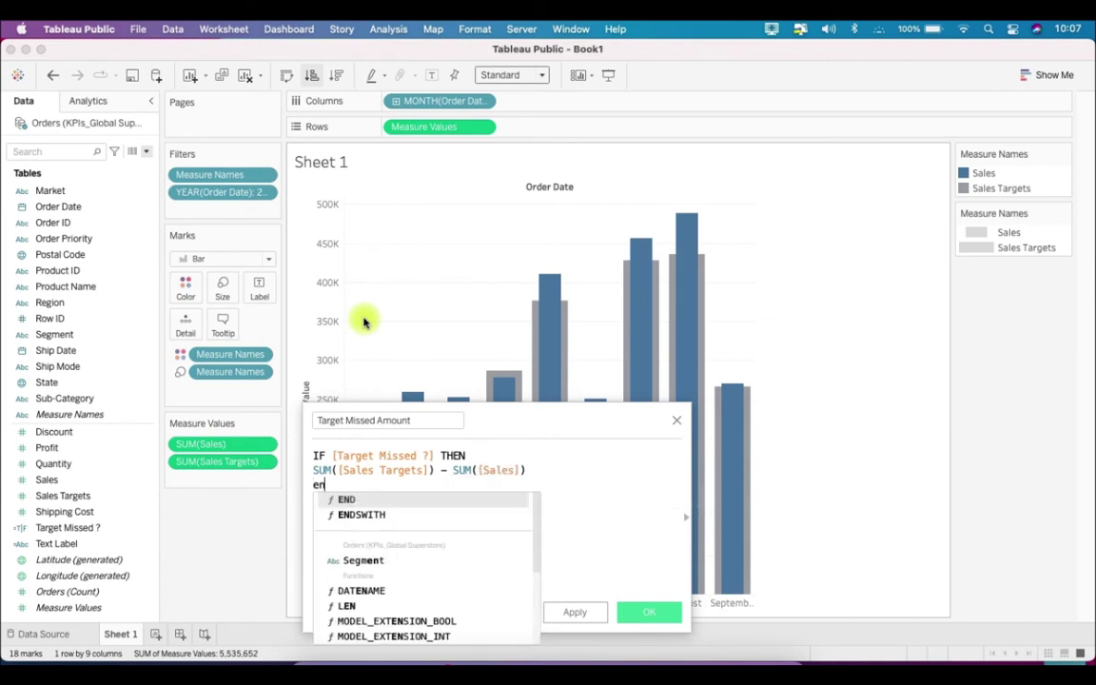
key("Return")
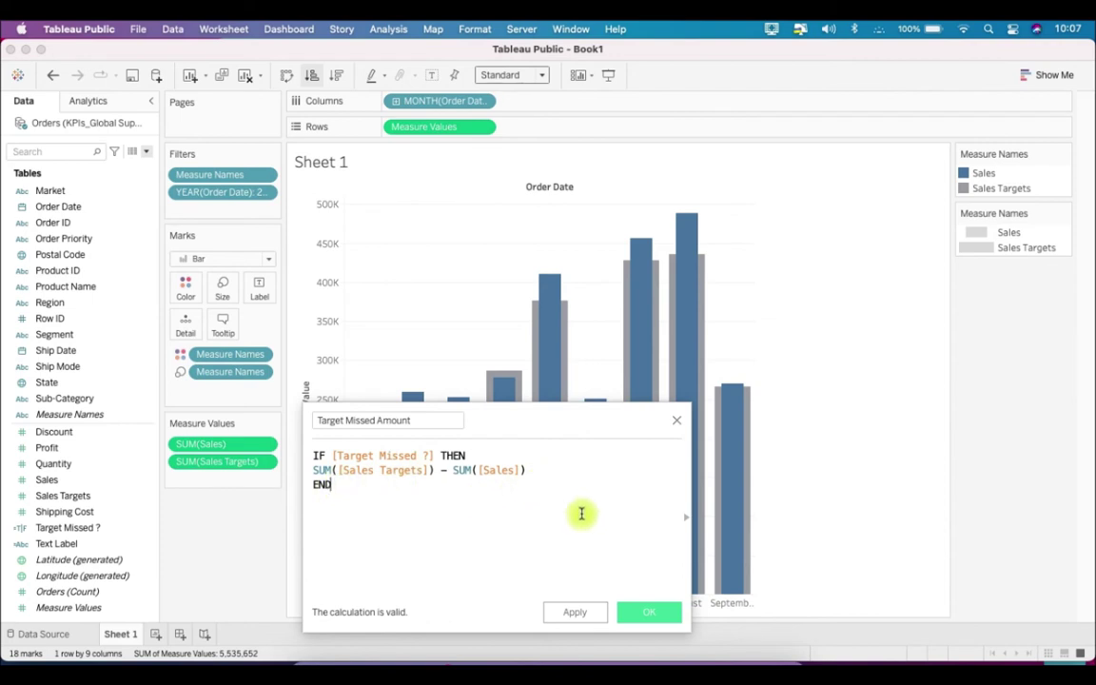
left_click(659, 614)
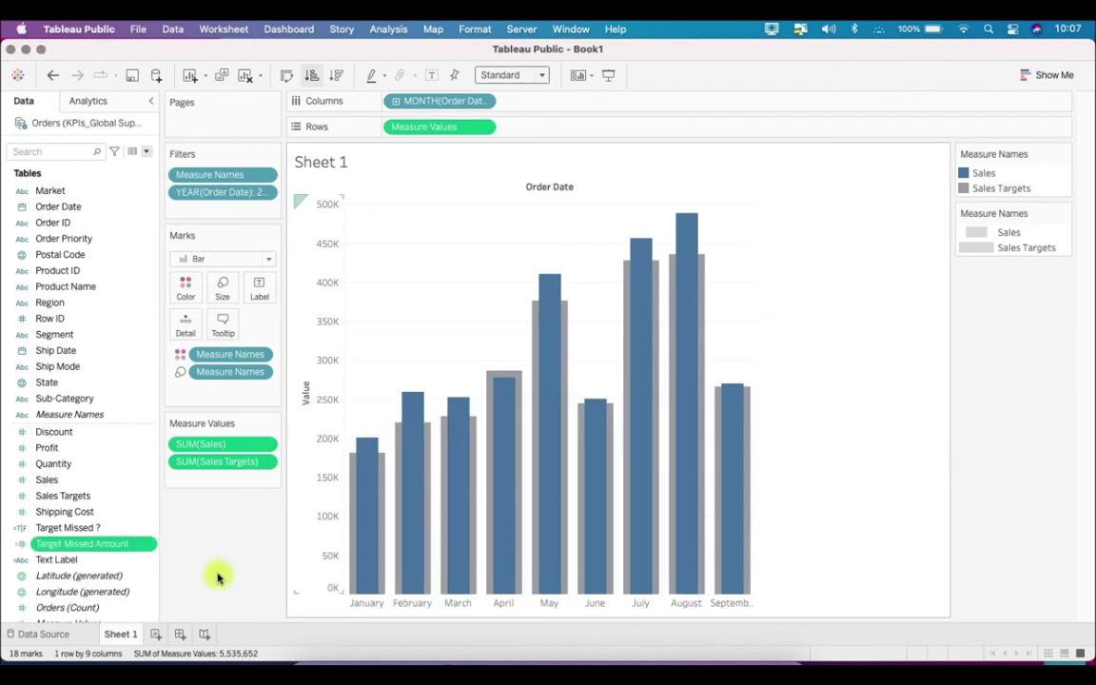
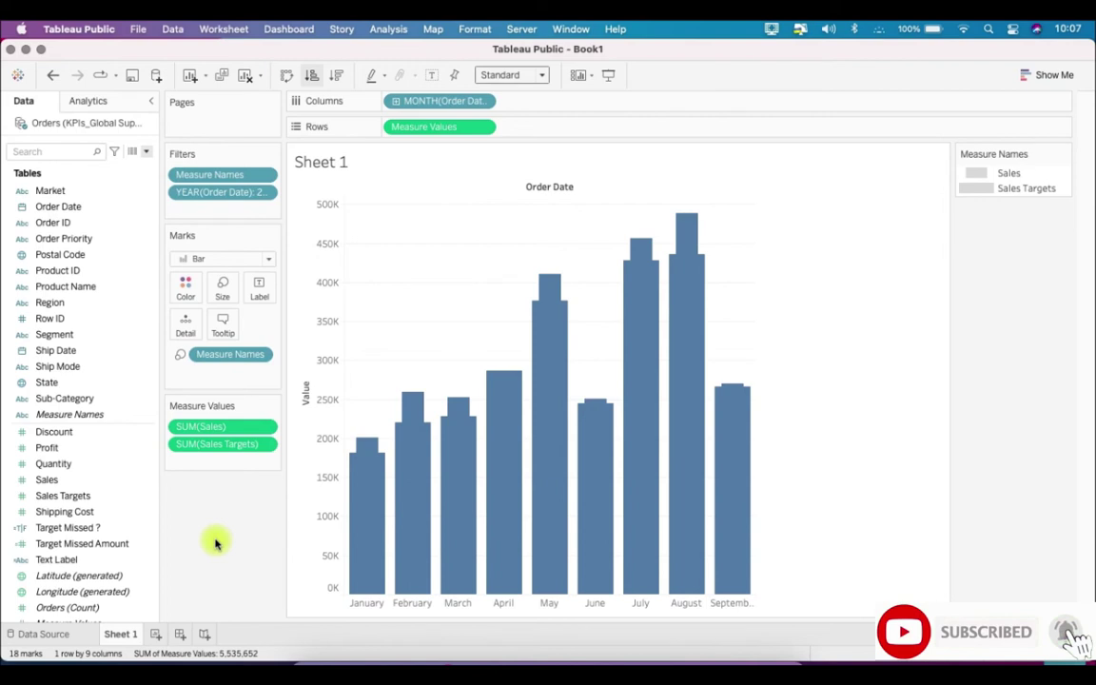
- Color the bars by the combination of Measure Names and Target Missed ?, adding both fields together
left_click(95, 529)
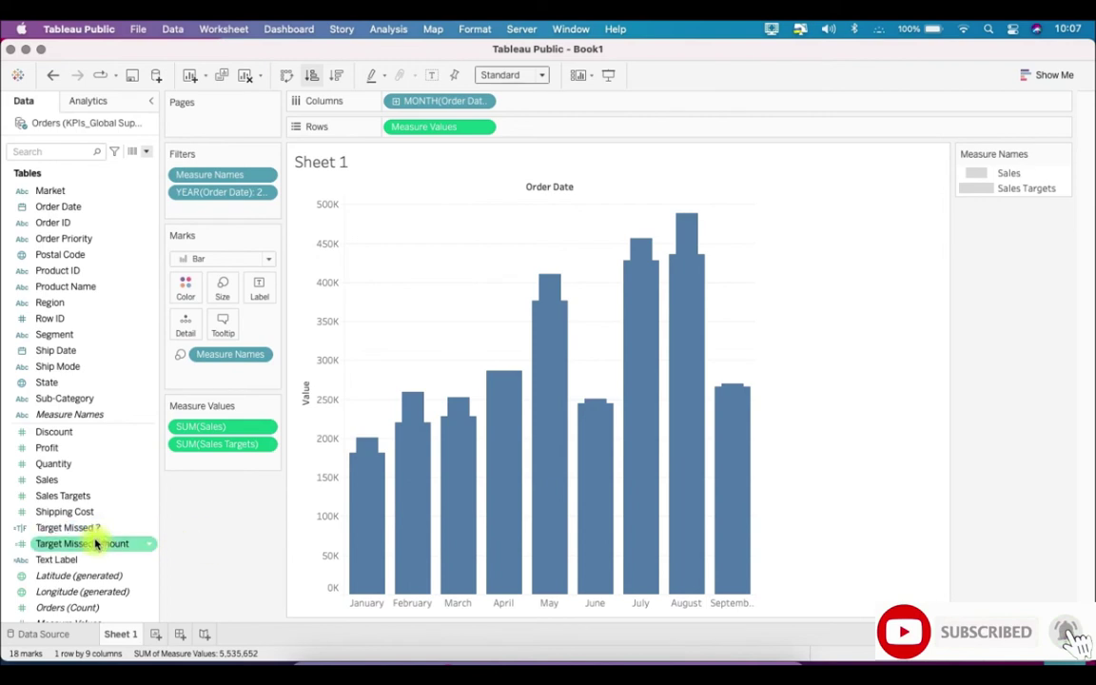
left_click(92, 530)
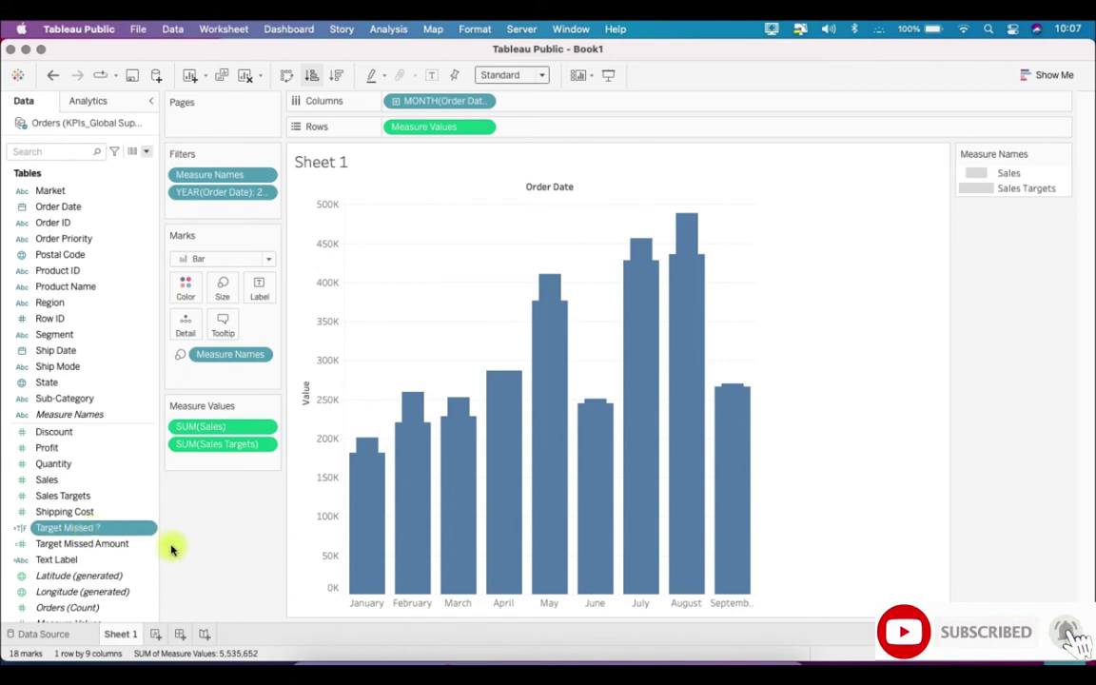
left_click(96, 416, "super")
left_click_drag(109, 419, 185, 291)
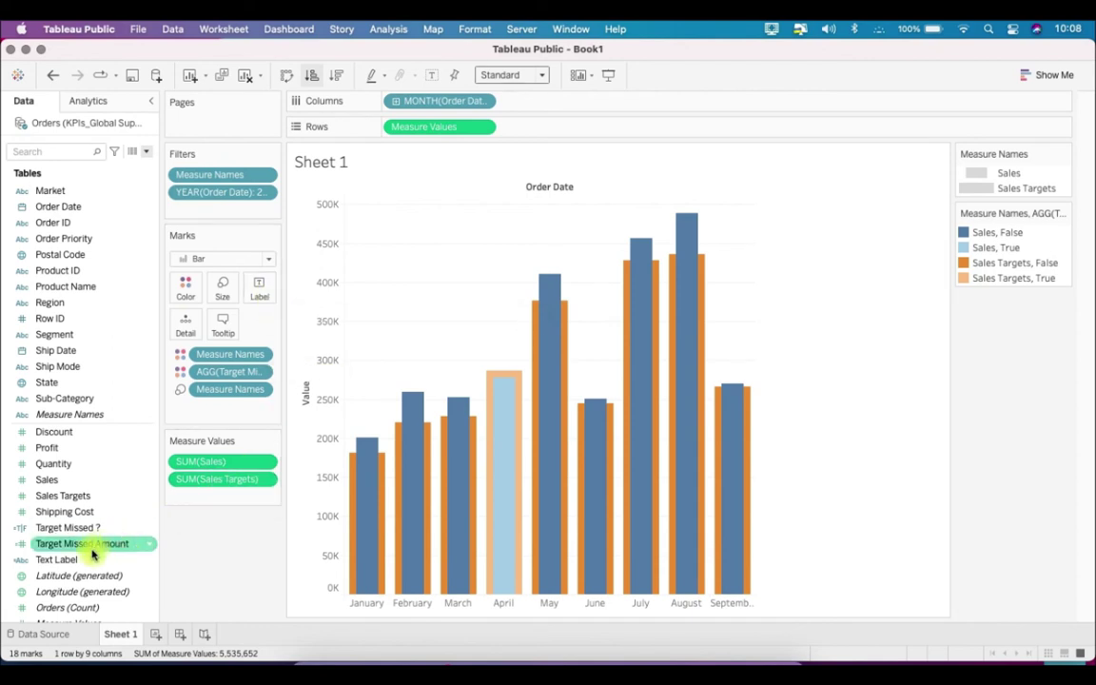
- Label the bars with the Text Label field followed by Target Missed Amount
scroll(92, 552, "down", 1)
left_click_drag(93, 551, 270, 291)
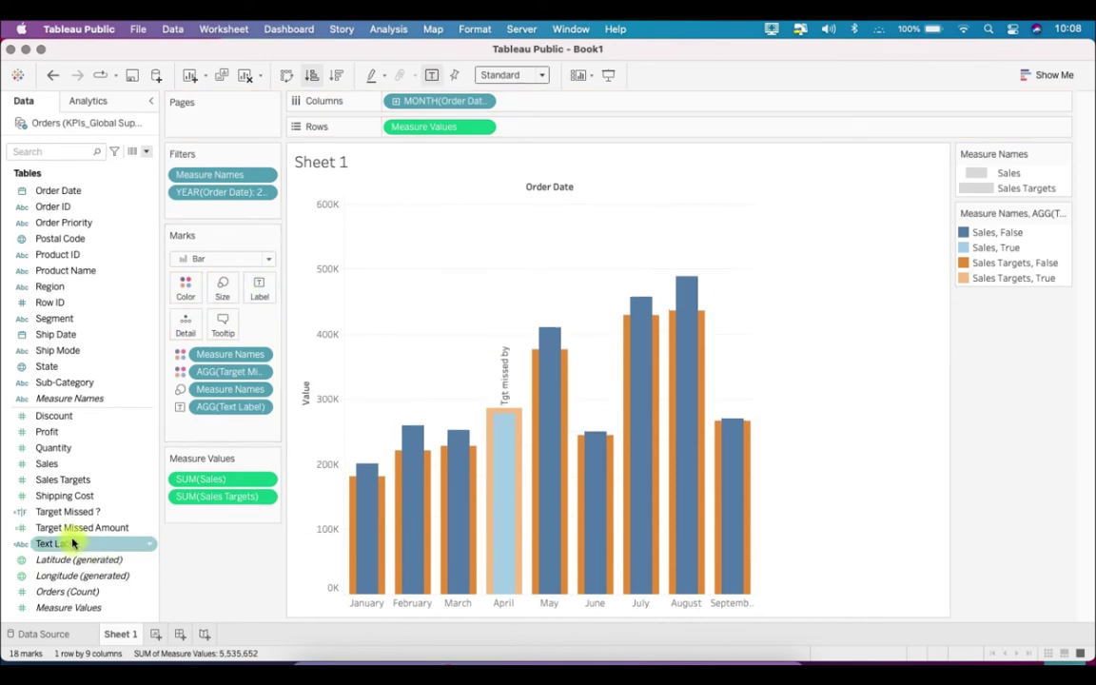
left_click_drag(92, 539, 257, 290)
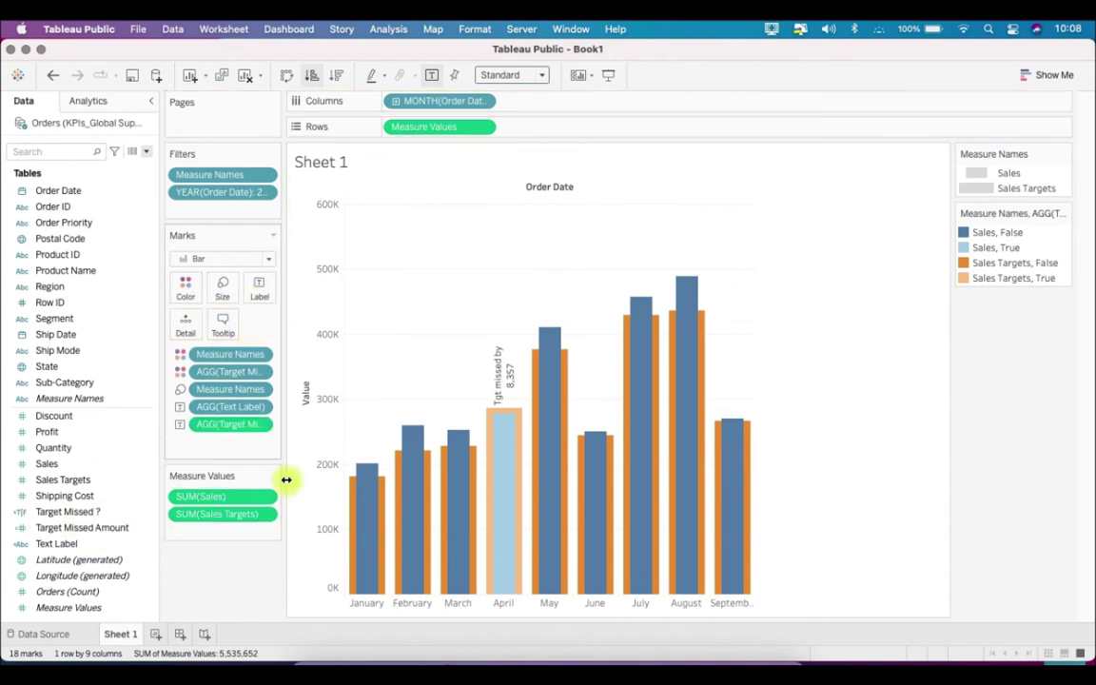
mouse_move(703, 456)
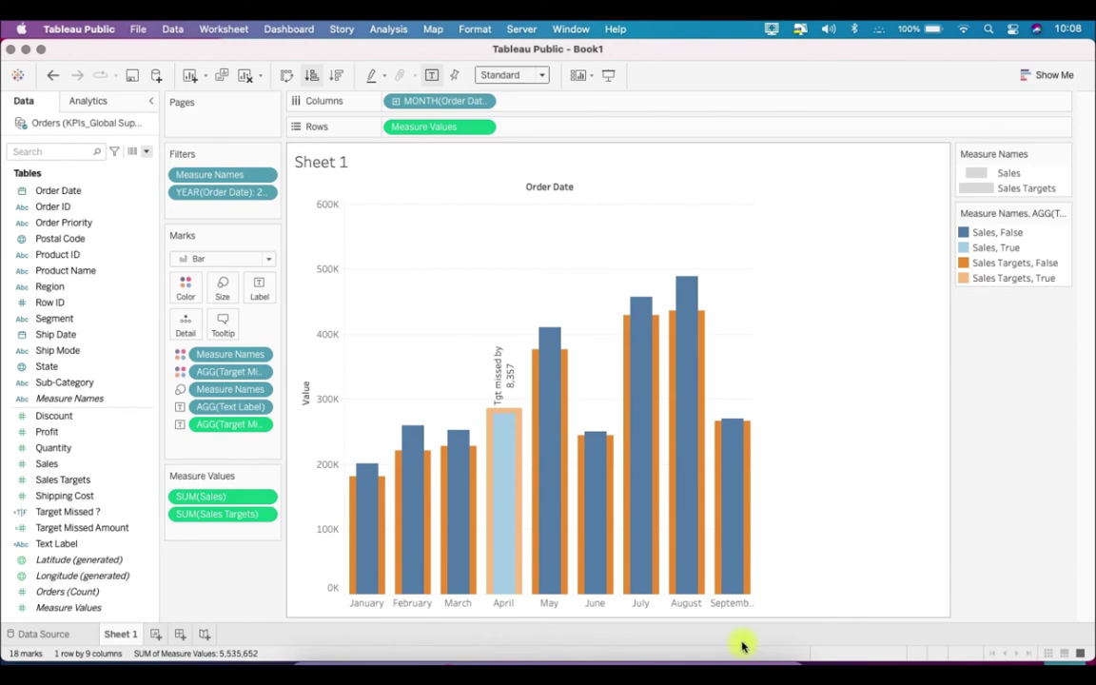
- Check the reference chart in PowerPoint, return to Tableau, and color both Sales Targets items gray from the Seattle Grays palette
left_click(739, 670)
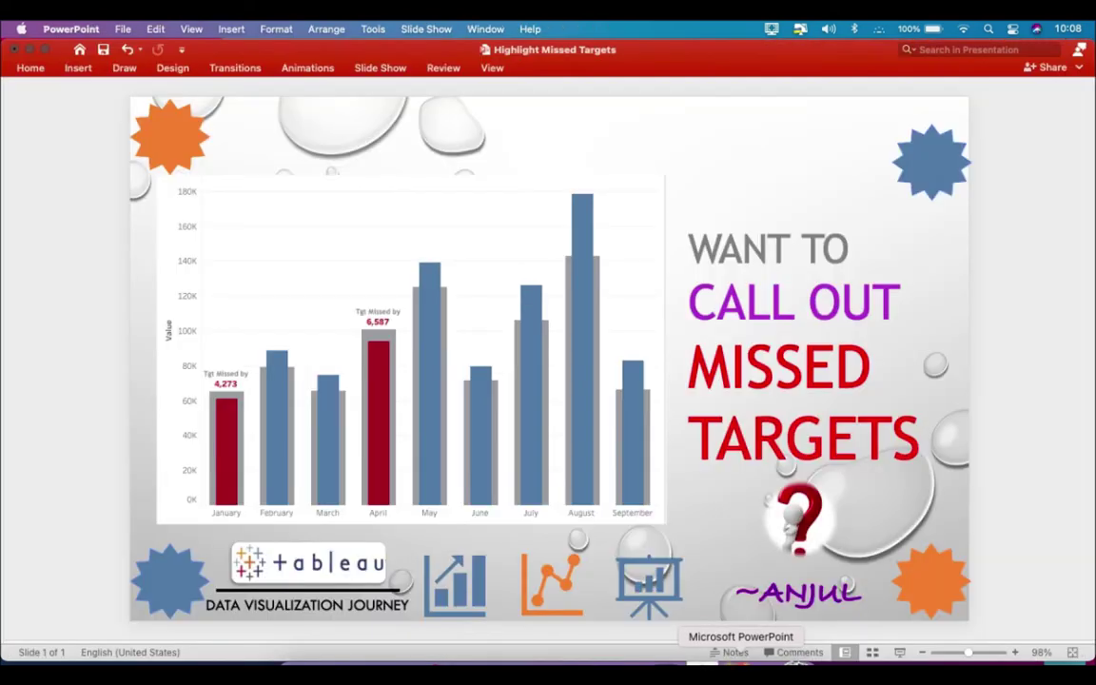
left_click(709, 671)
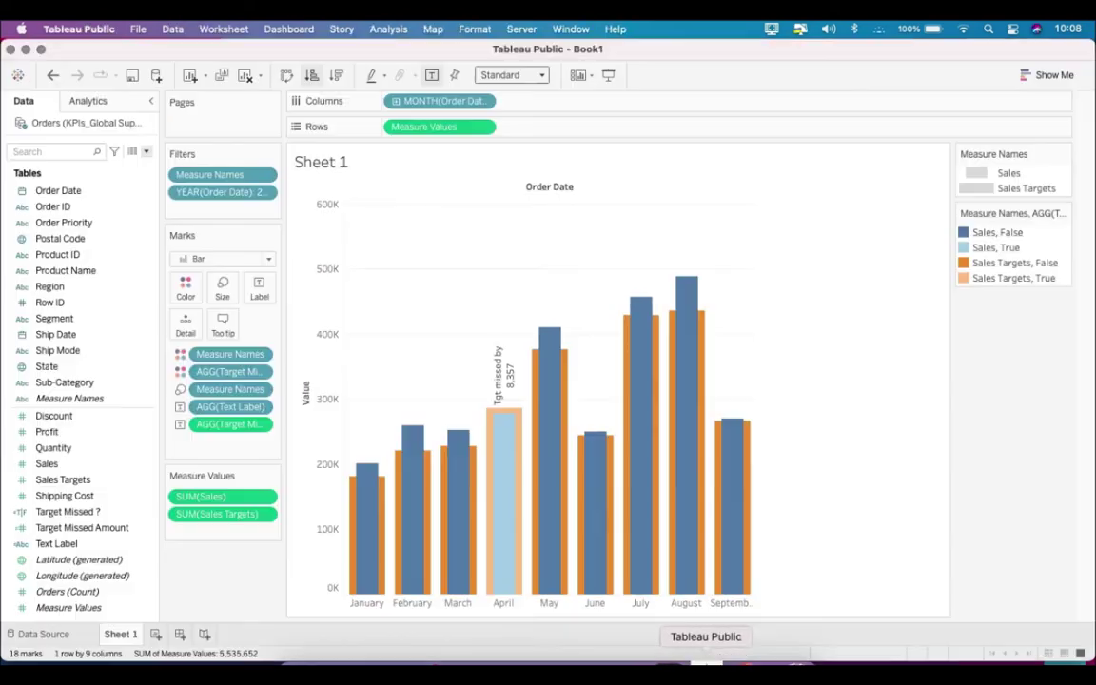
left_click(1064, 214)
left_click(936, 227)
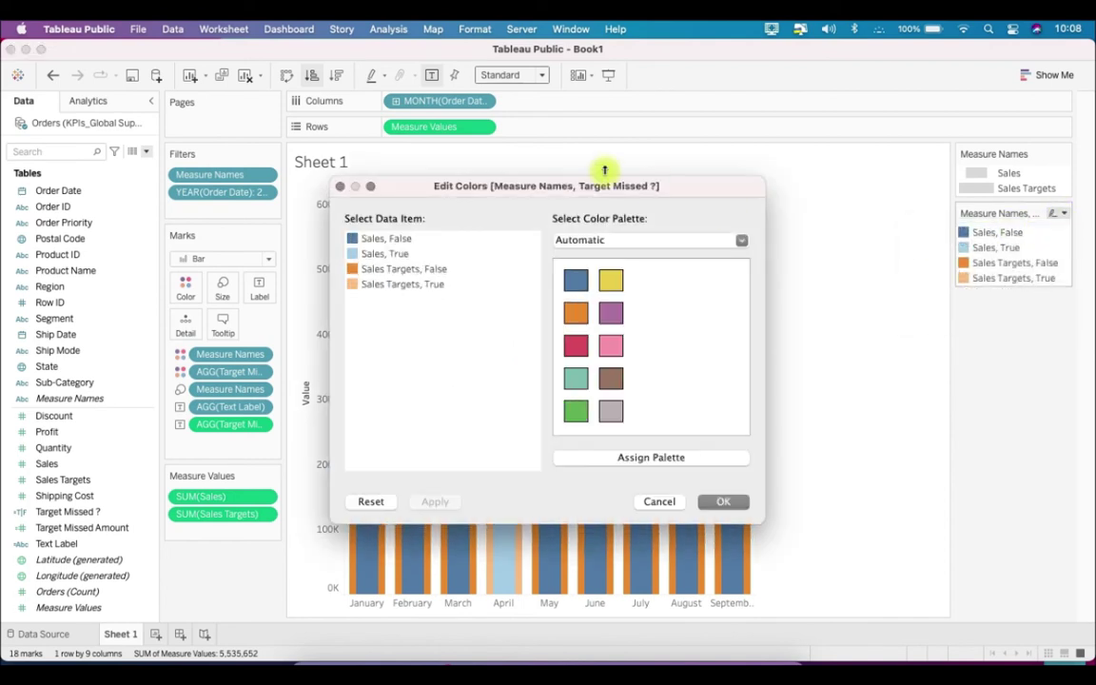
left_click_drag(501, 185, 817, 129)
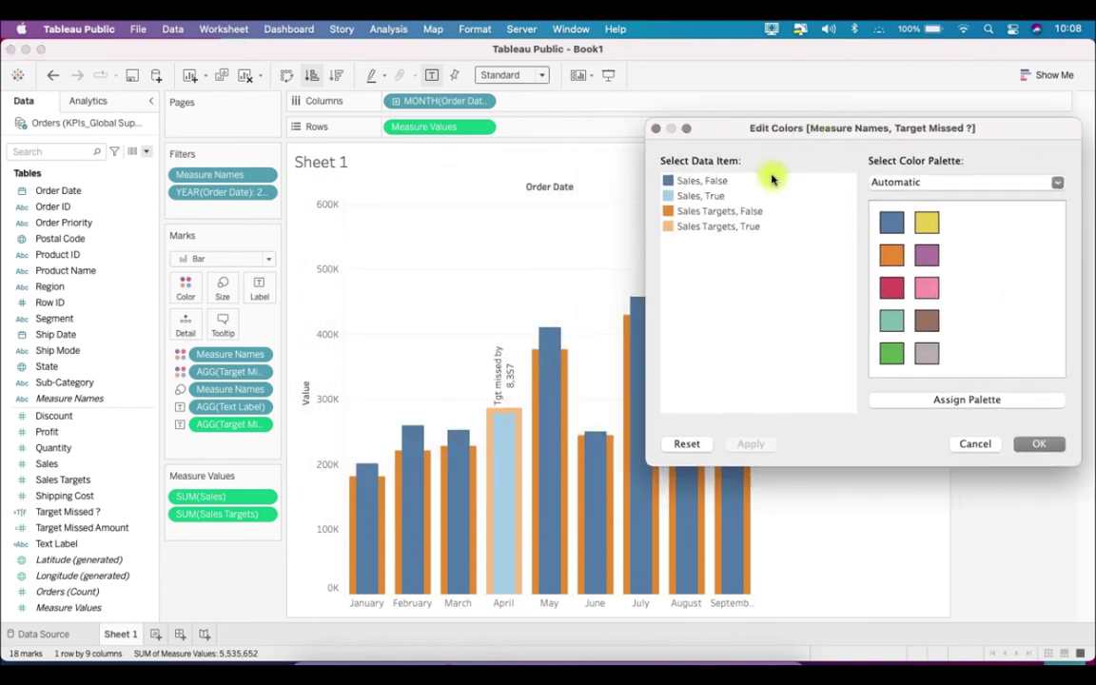
left_click(670, 180)
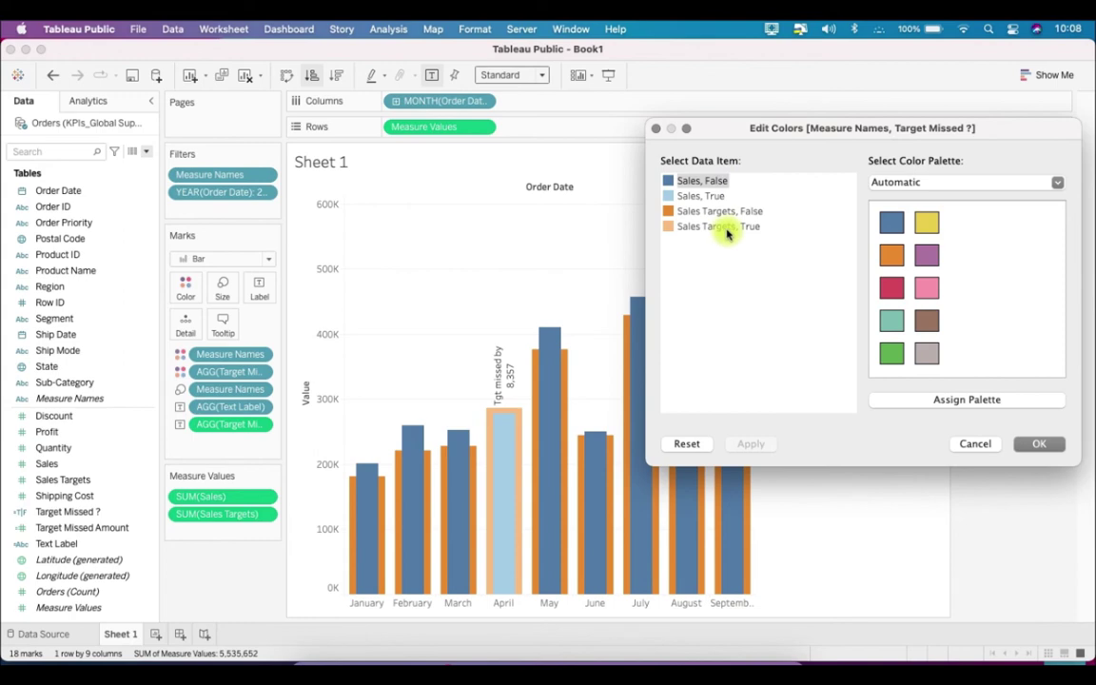
left_click(711, 211)
left_click(915, 182)
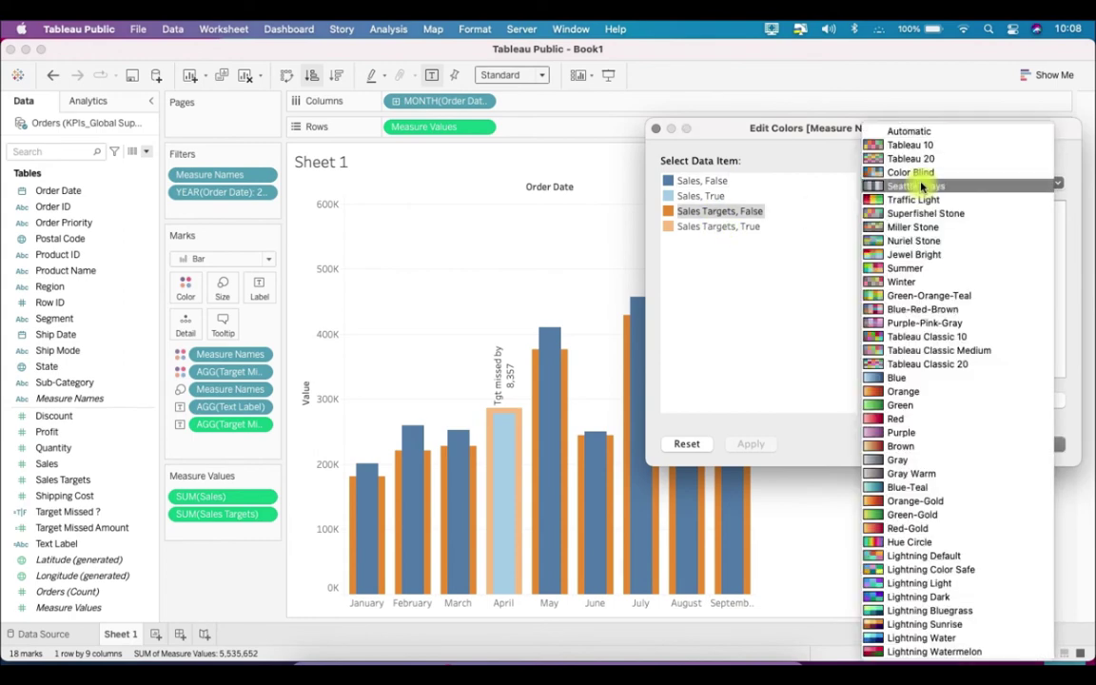
left_click(913, 186)
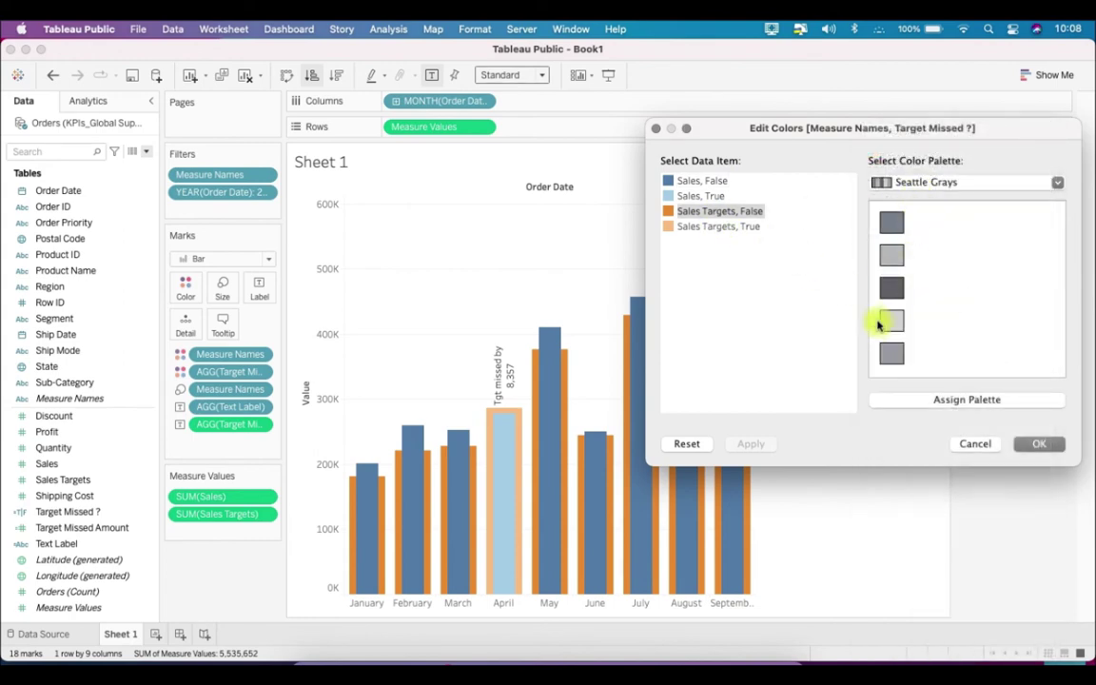
left_click(892, 350)
left_click(720, 229)
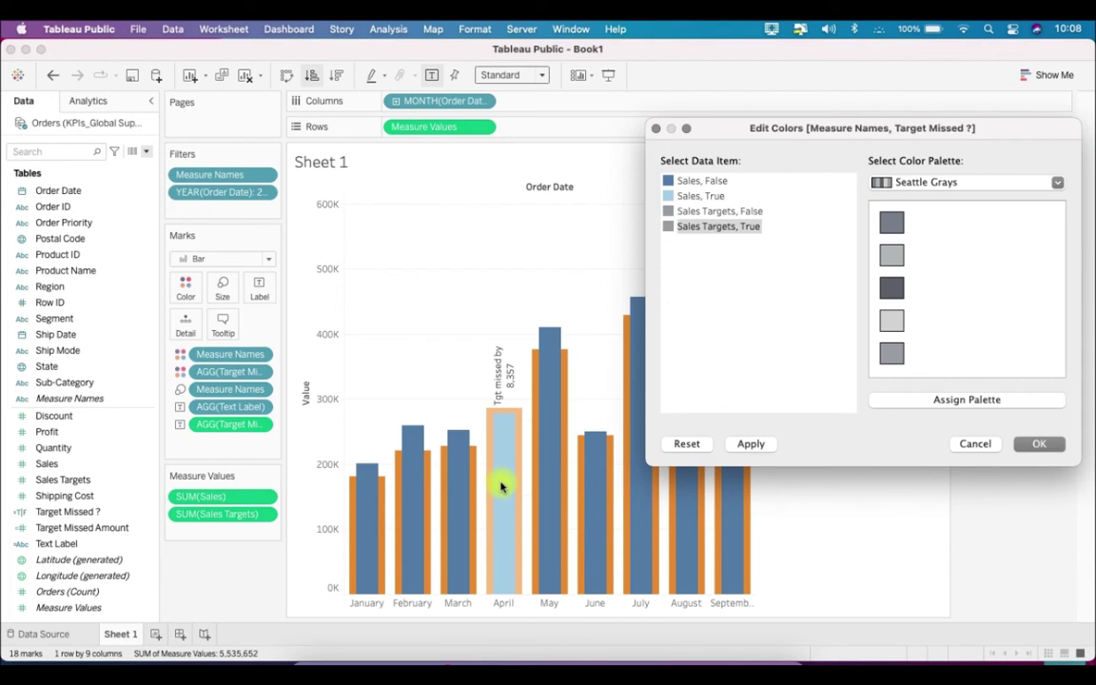
- Color the "Sales, True" item dark red from the Red palette and apply the color changes
left_click(687, 217)
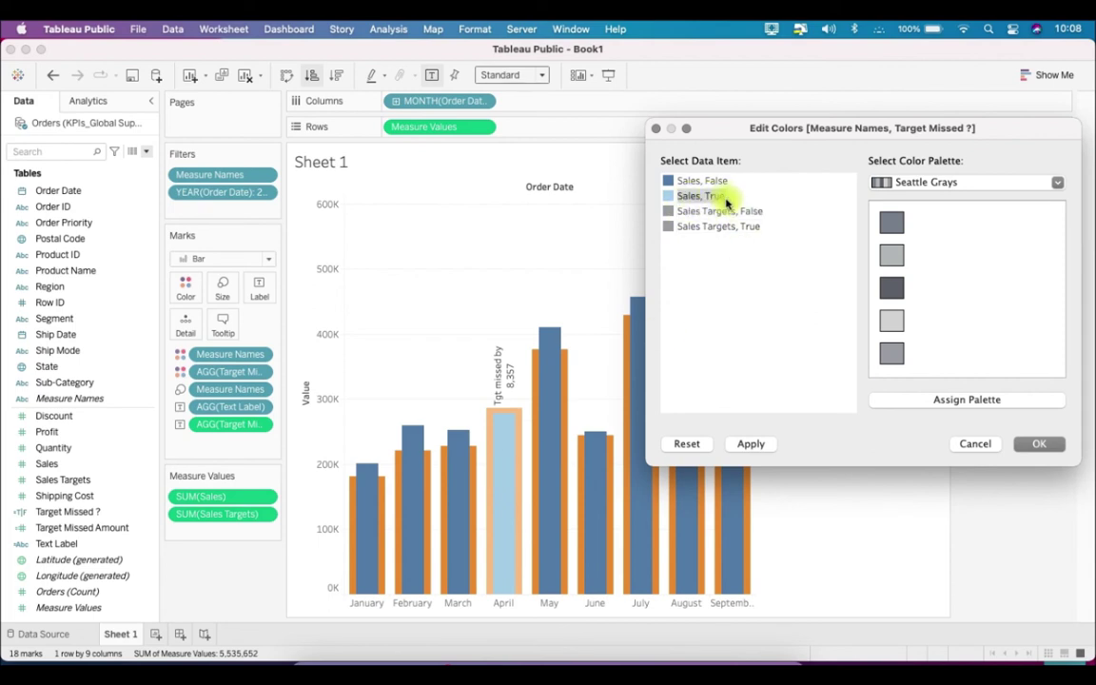
left_click(941, 188)
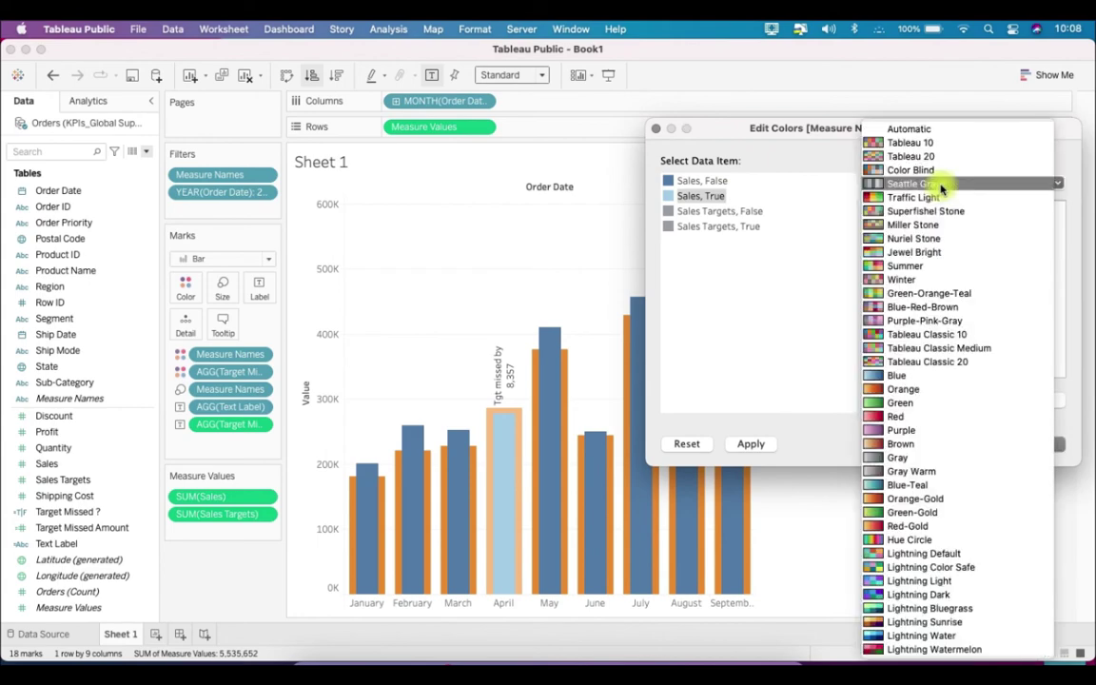
left_click(916, 416)
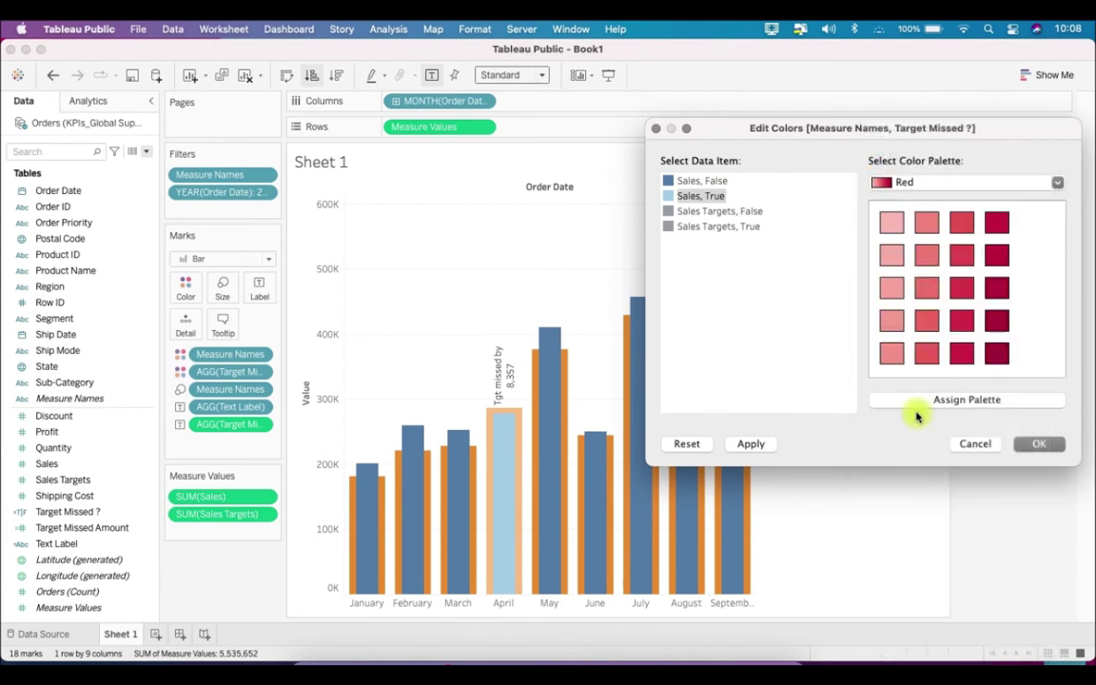
left_click(1039, 444)
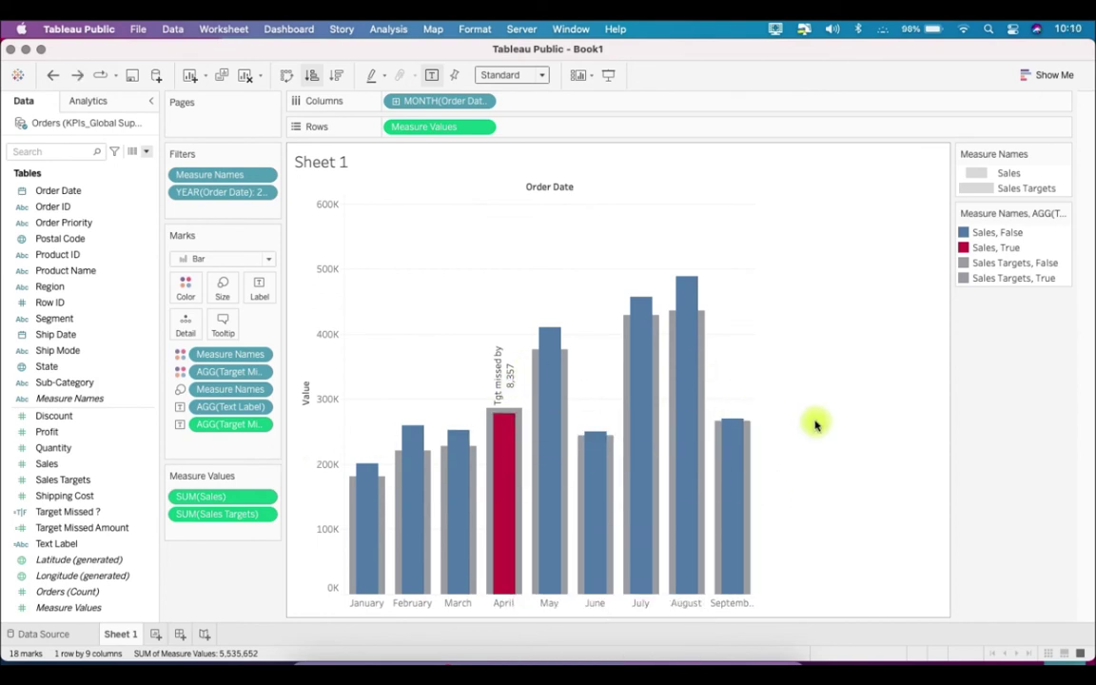
- Rearrange the bar label text so Text Label comes first and Target Missed Amount sits on the line below, left-aligned
mouse_move(501, 371)
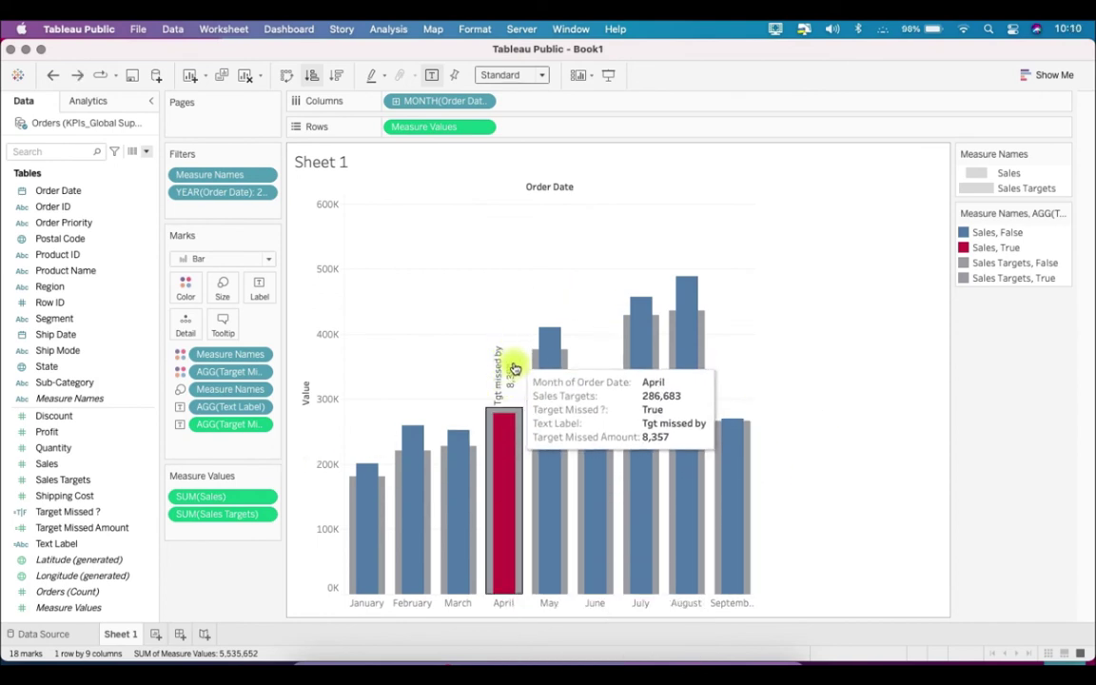
left_click(259, 287)
left_click(406, 366)
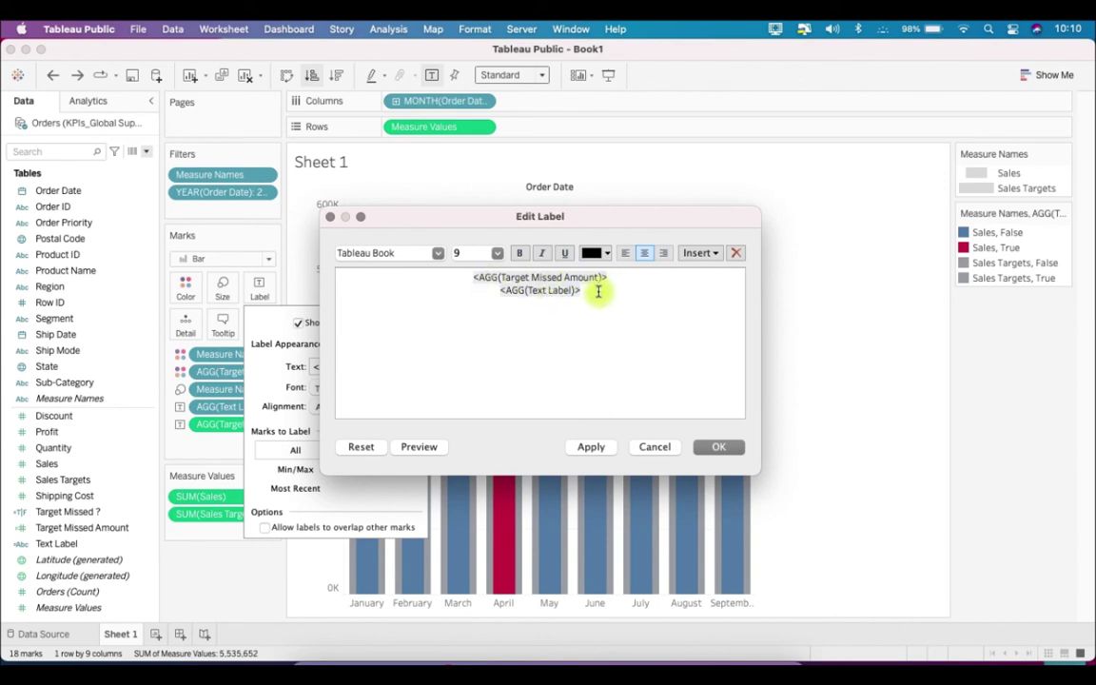
left_click_drag(595, 291, 481, 279)
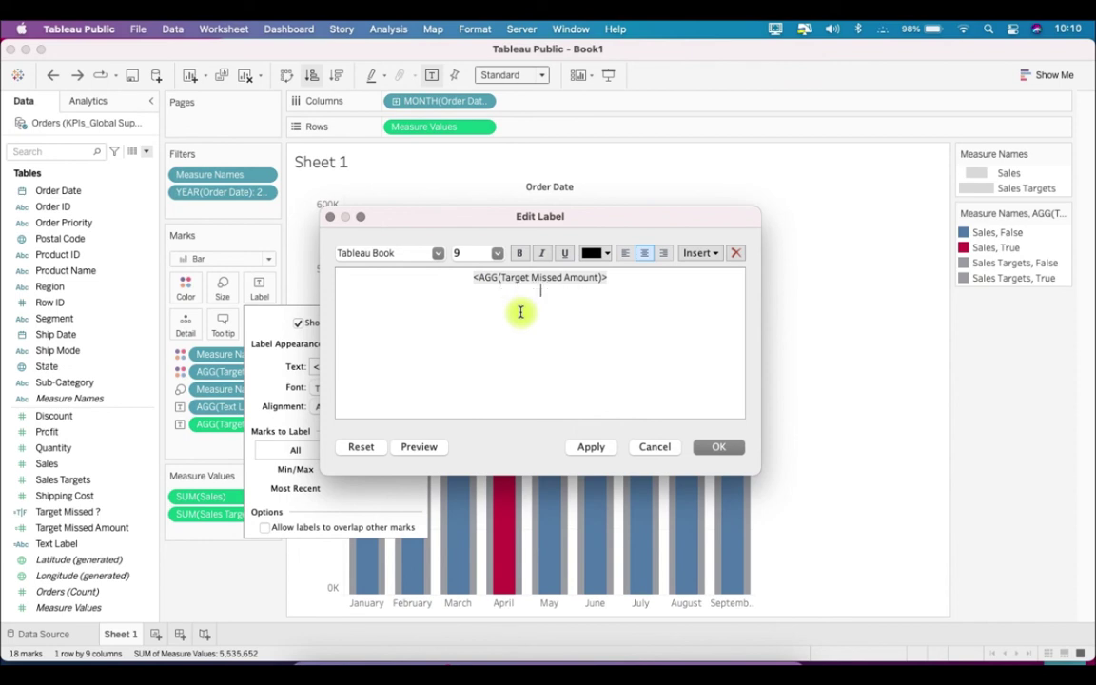
type("<AGG(Text Label)><AGG(Target Missed Amount)>")
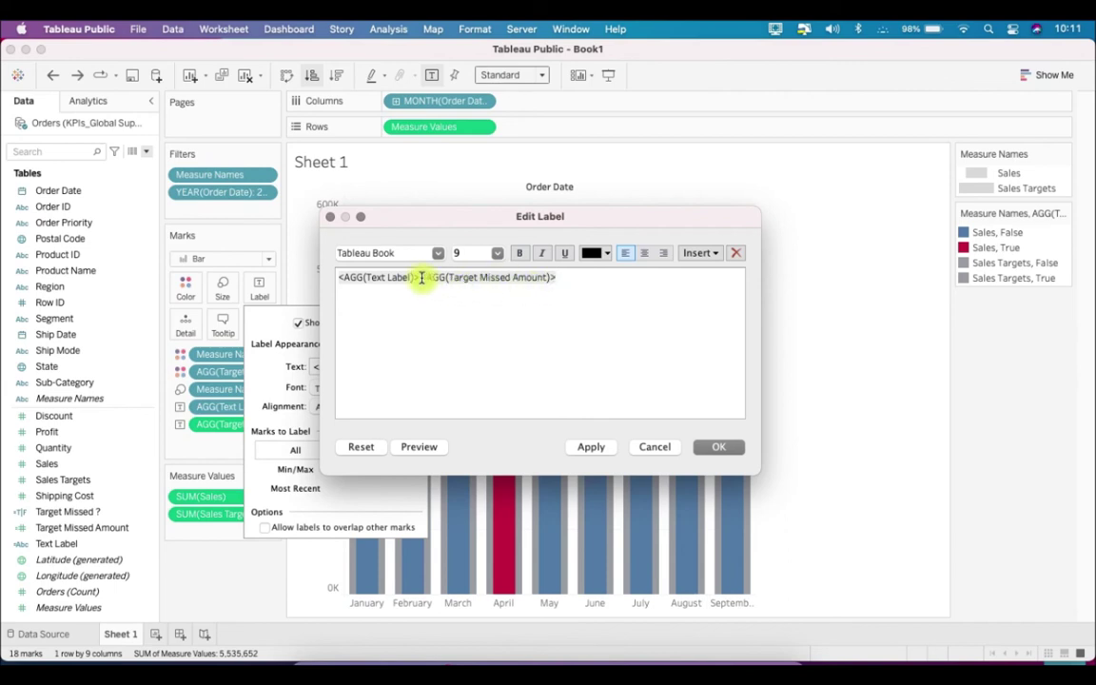
key("Return")
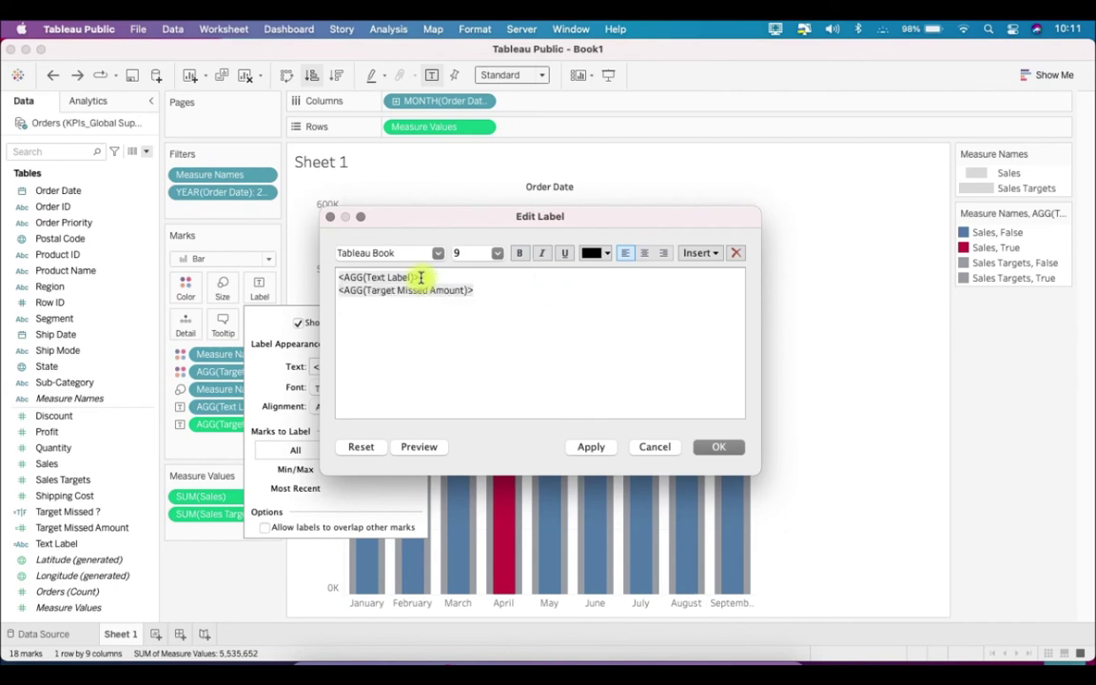
- Format the Text Label line of the label in Trebuchet MS, size 8, in gray
left_click_drag(373, 300, 330, 273)
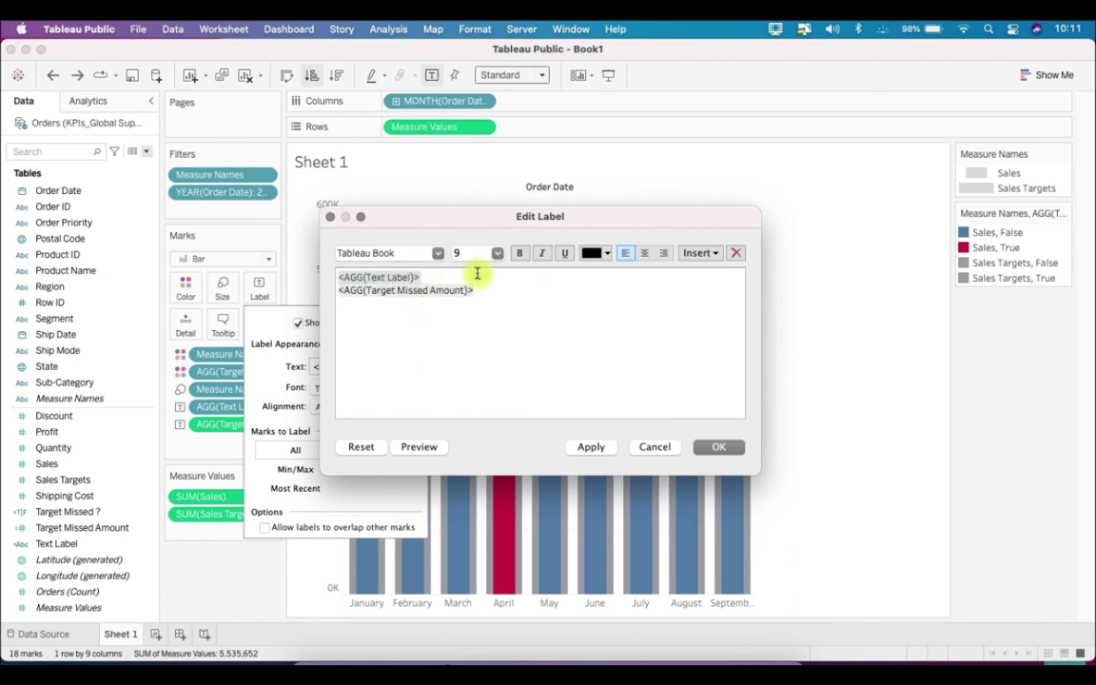
left_click(439, 251)
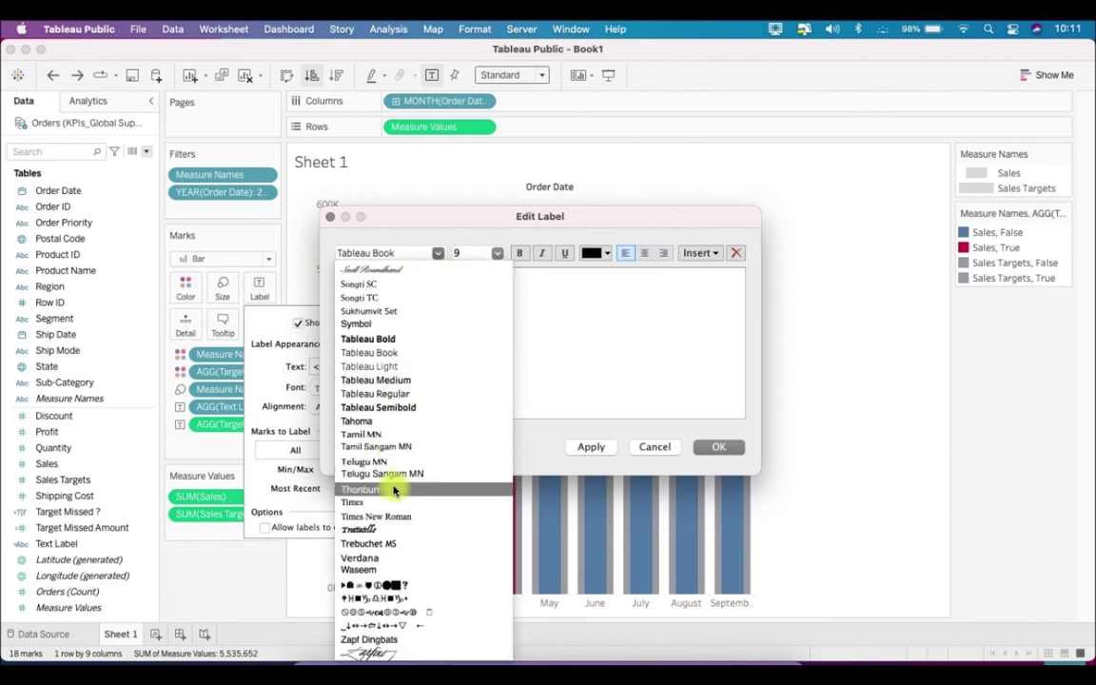
left_click(393, 550)
left_click(493, 252)
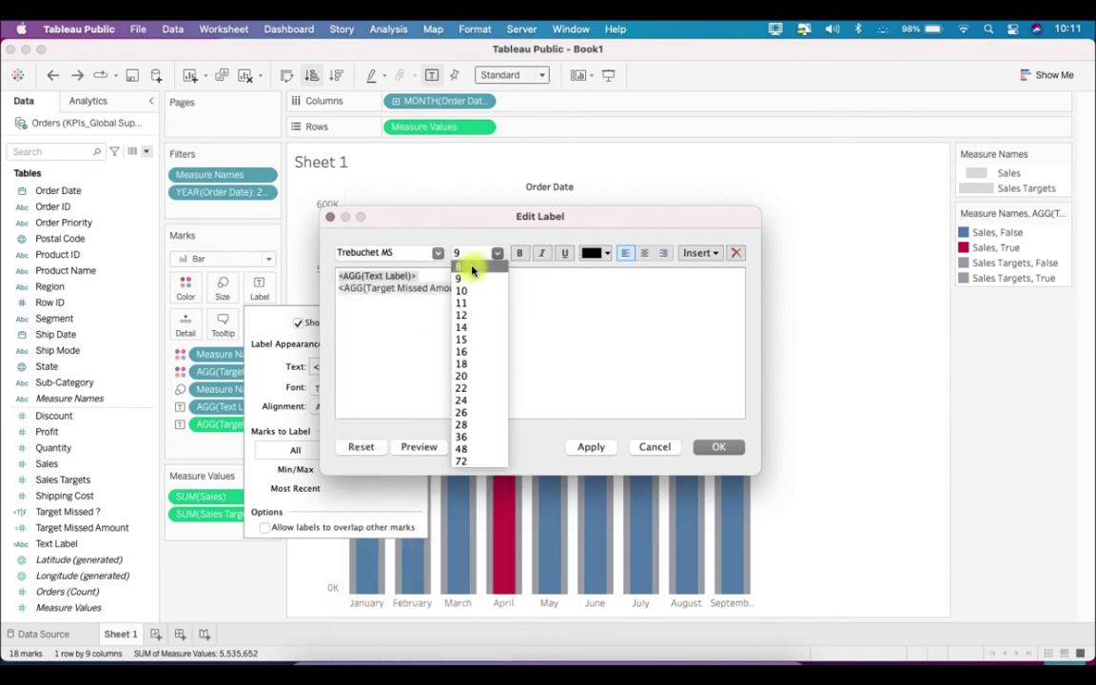
left_click(472, 268)
left_click(607, 257)
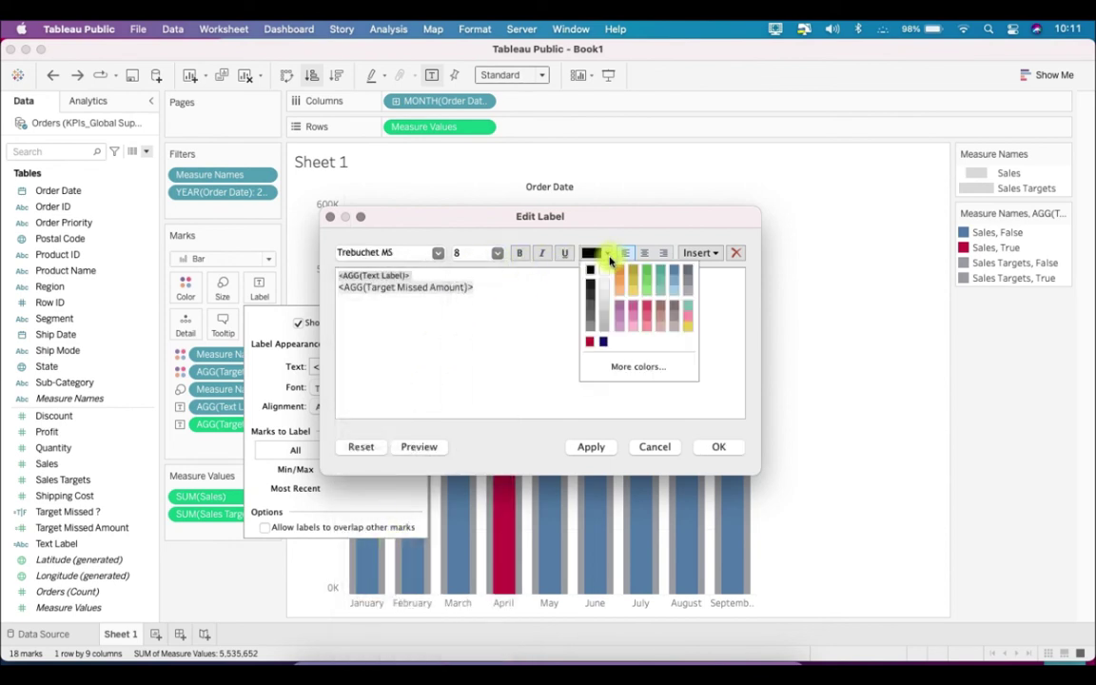
left_click(591, 340)
- Format the Target Missed Amount line of the label in Tableau Bold, size 12, in red
left_click_drag(477, 285, 360, 285)
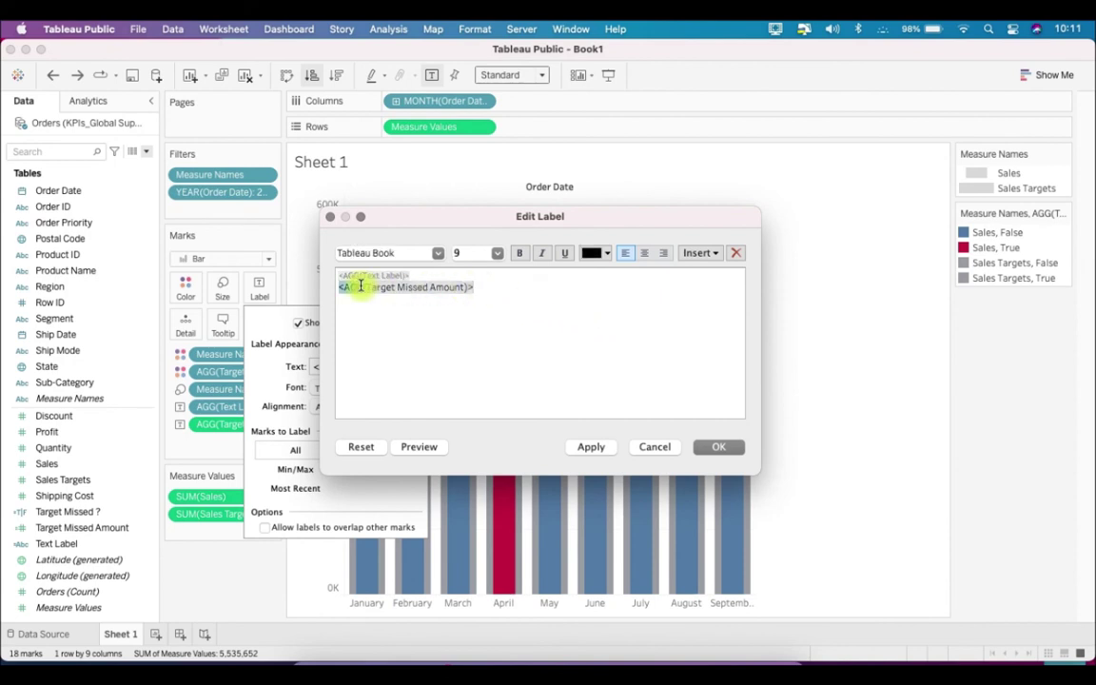
left_click(437, 255)
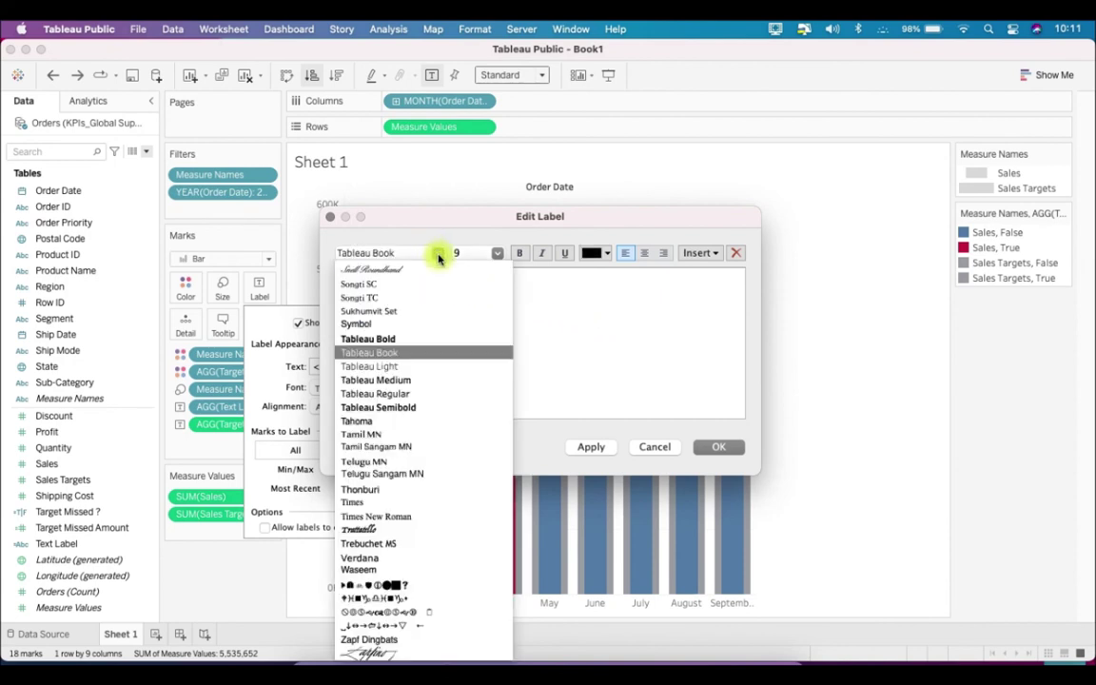
left_click(395, 361)
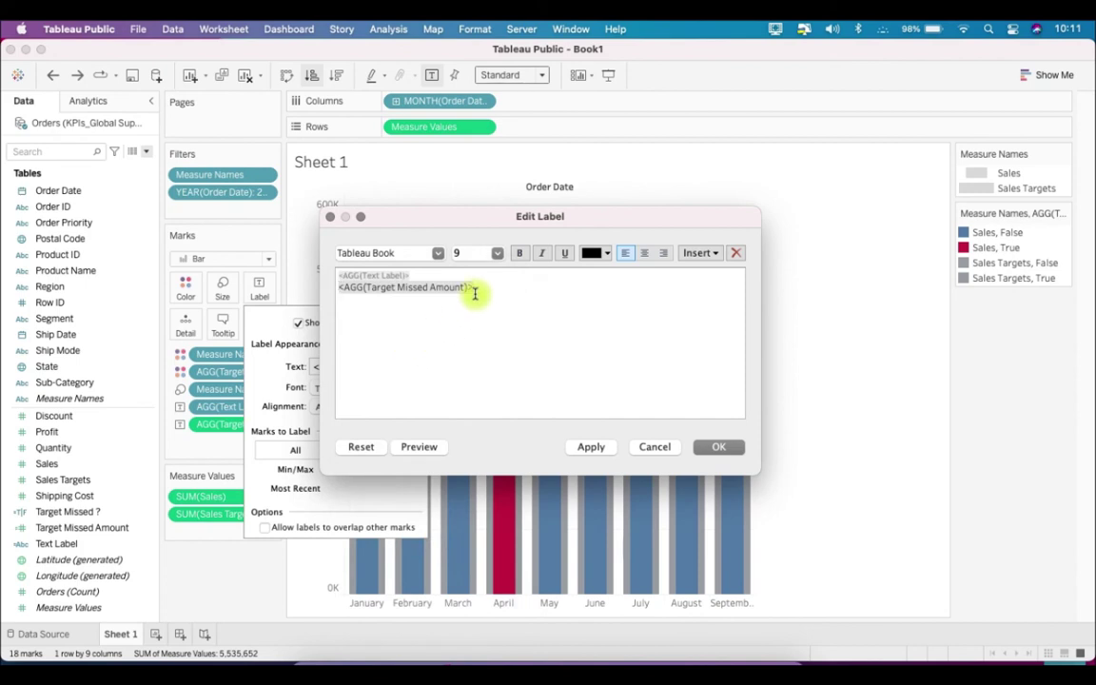
left_click(437, 253)
scroll(397, 342, "up", 1)
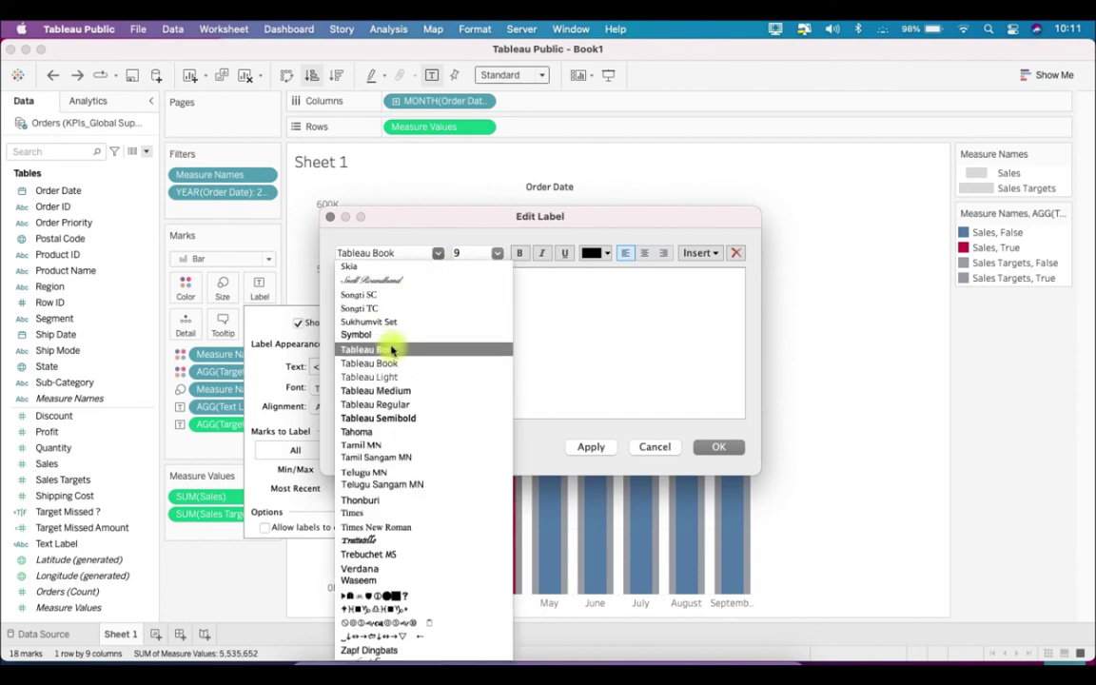
left_click(391, 349)
left_click(495, 253)
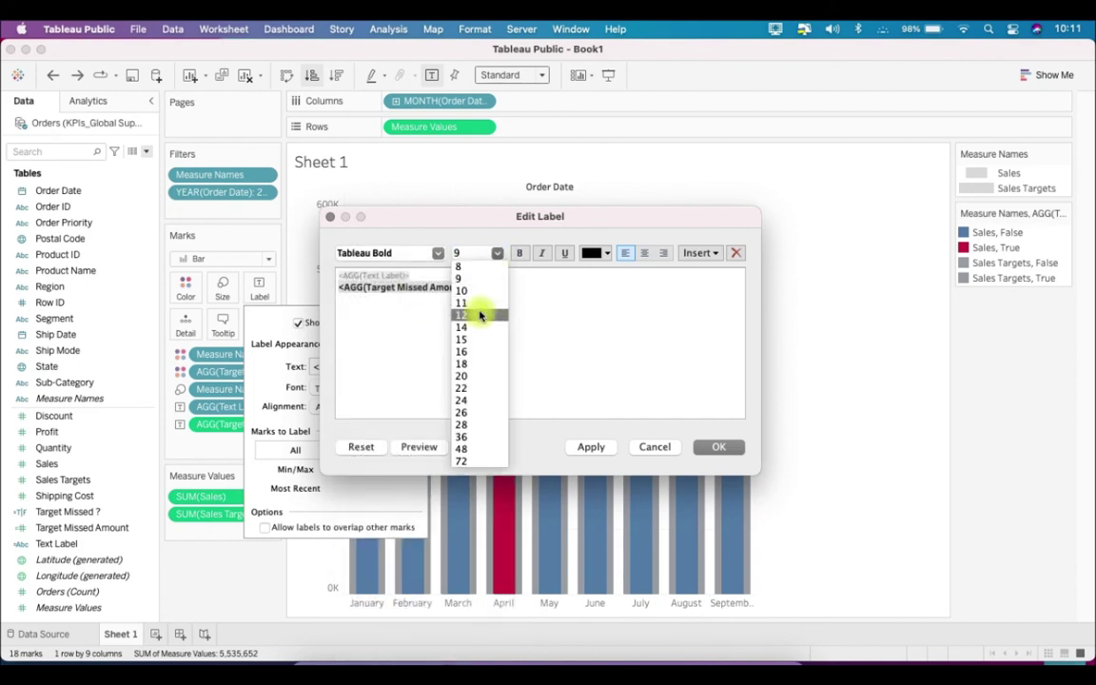
left_click(480, 316)
left_click(602, 255)
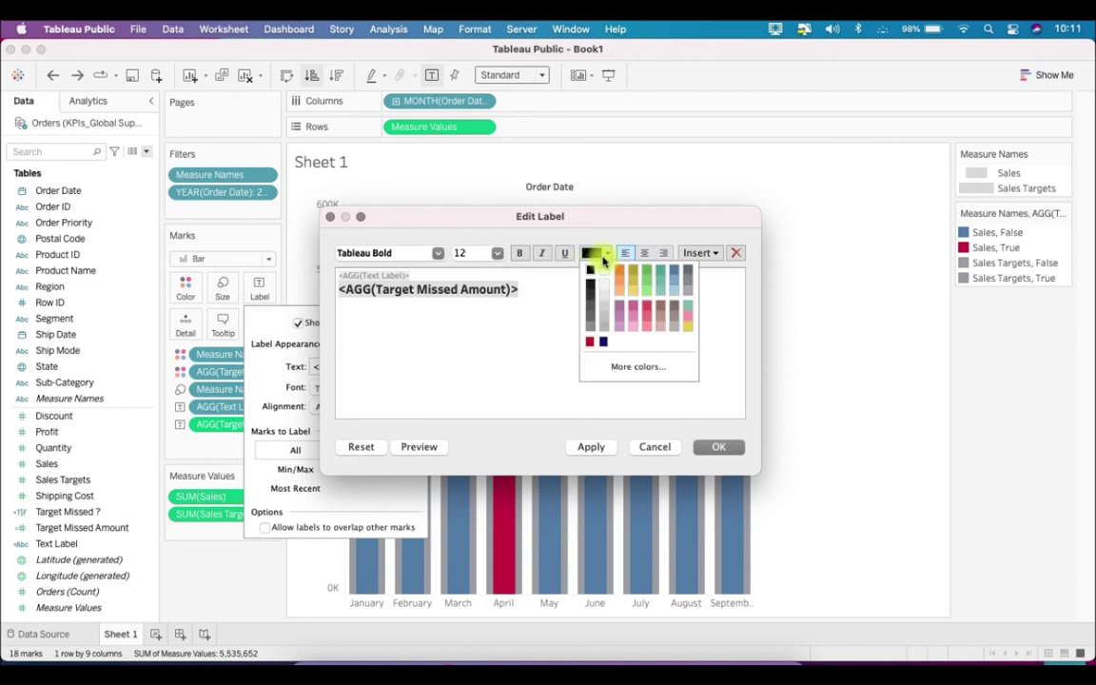
left_click(588, 347)
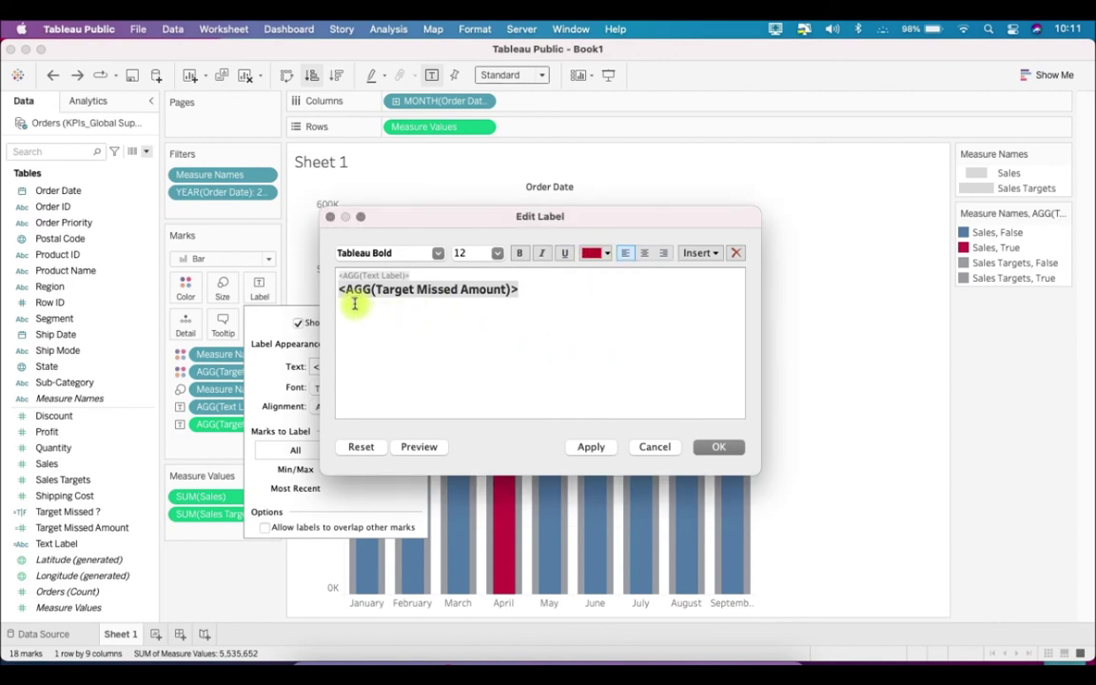
- Indent the Target Missed Amount line with leading spaces and save the label
left_click_drag(338, 290, 347, 318)
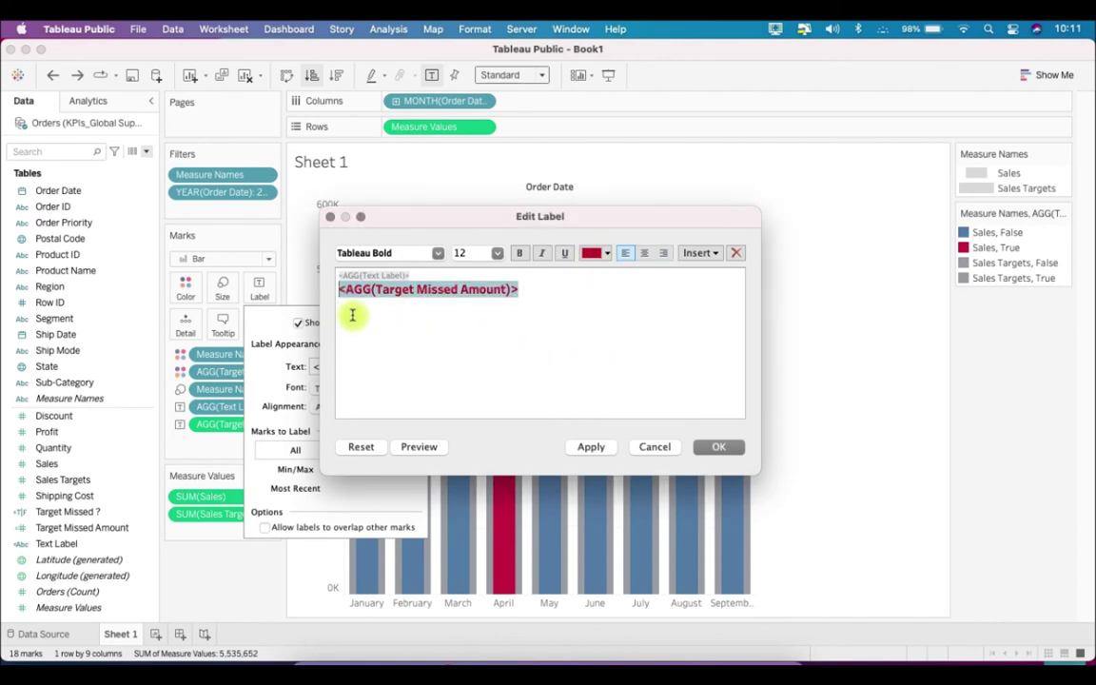
key("Left")
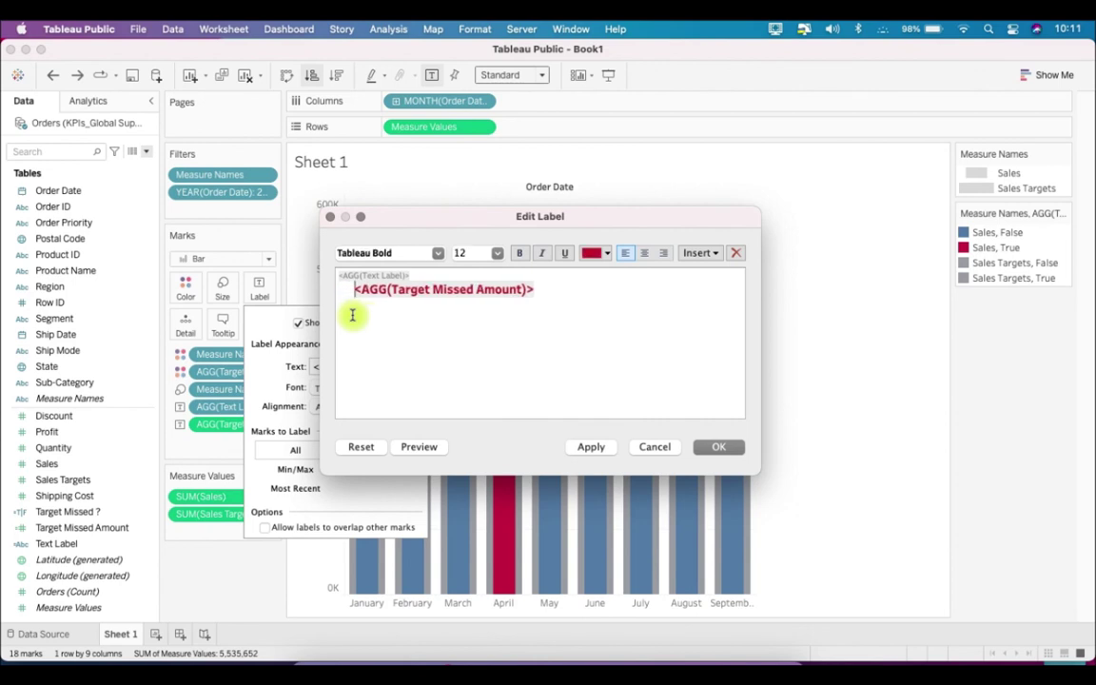
left_click(726, 453)
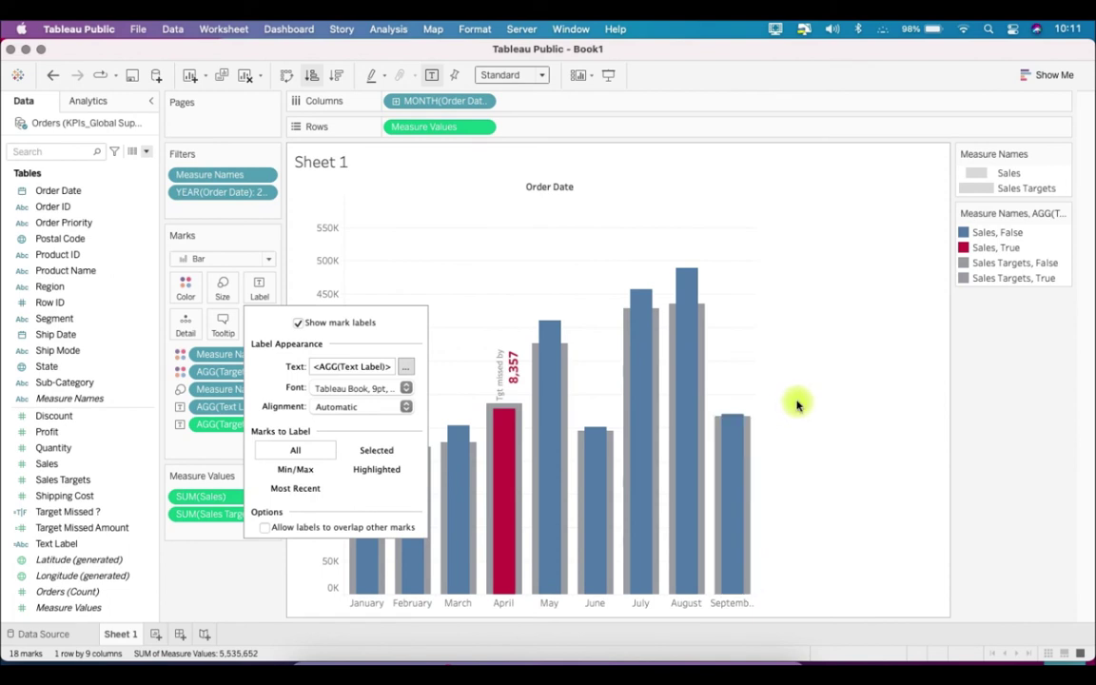
- Reopen the label text, reduce the leading spaces before Target Missed Amount, save it and close the label settings
left_click(405, 367)
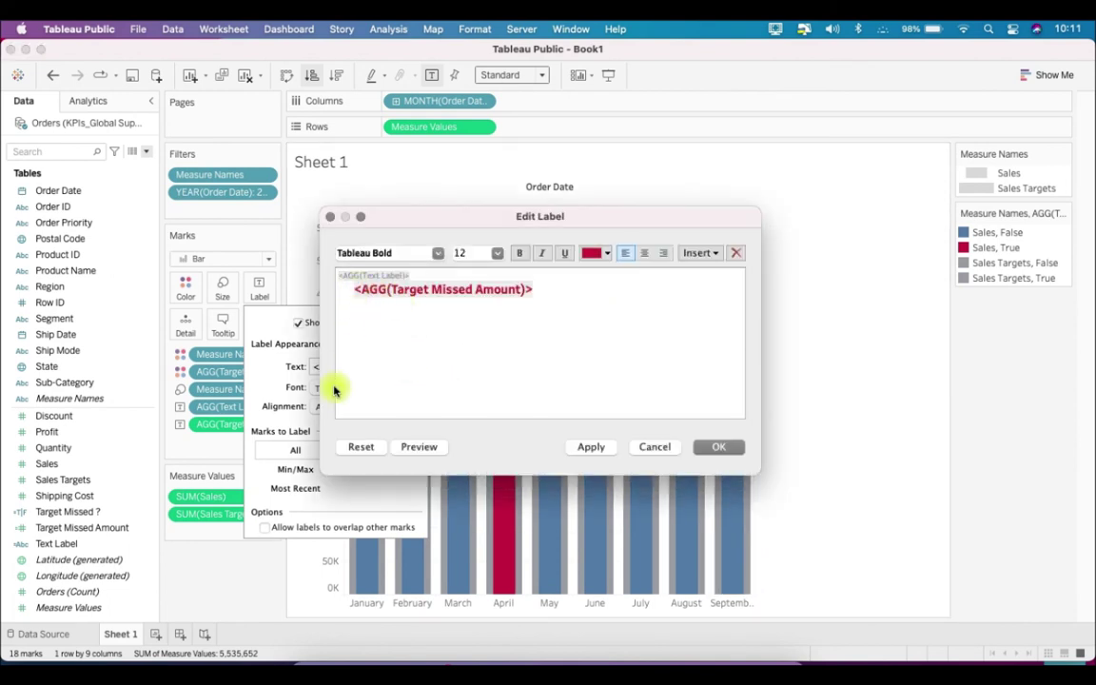
key("BackSpace")
key("BackSpace")
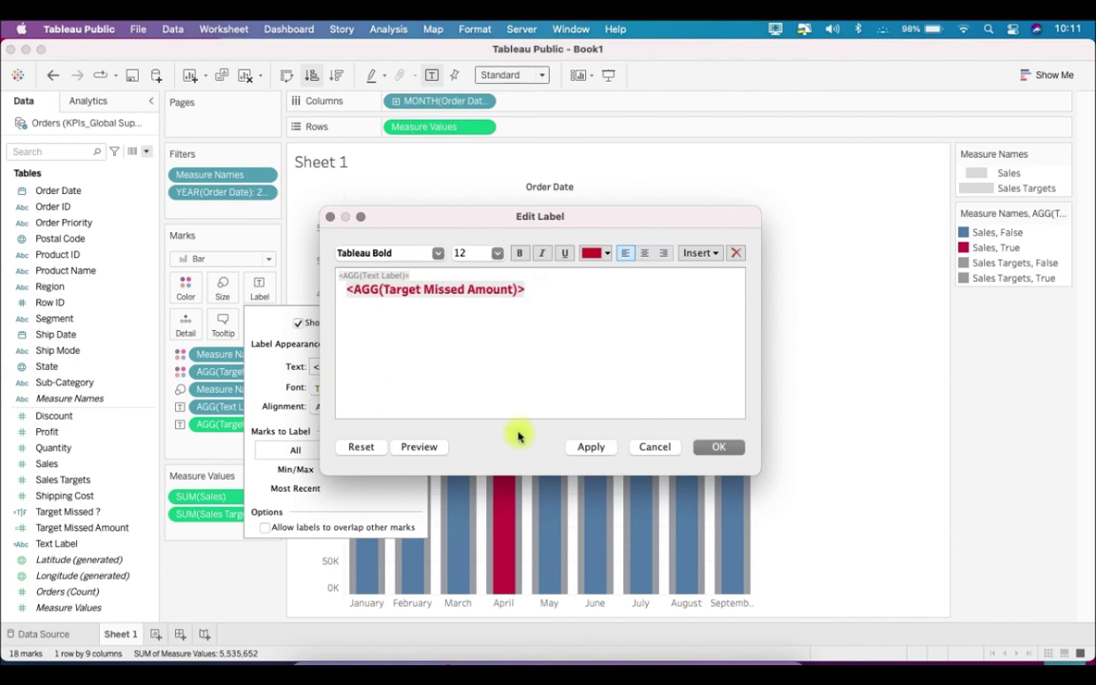
left_click(716, 447)
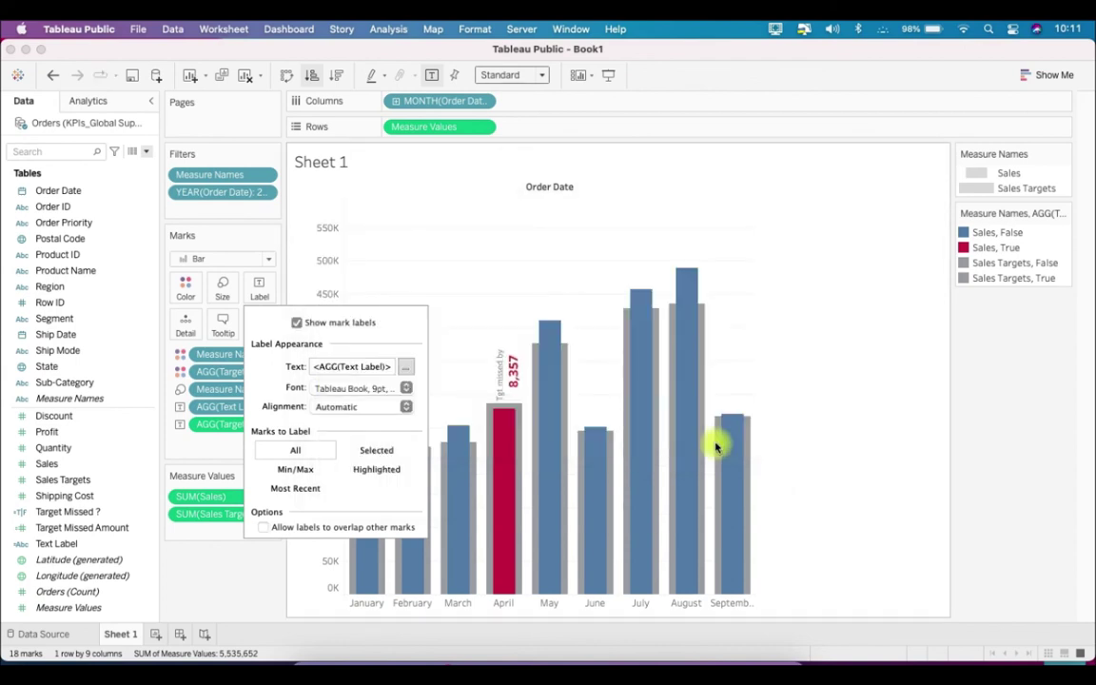
left_click(441, 284)
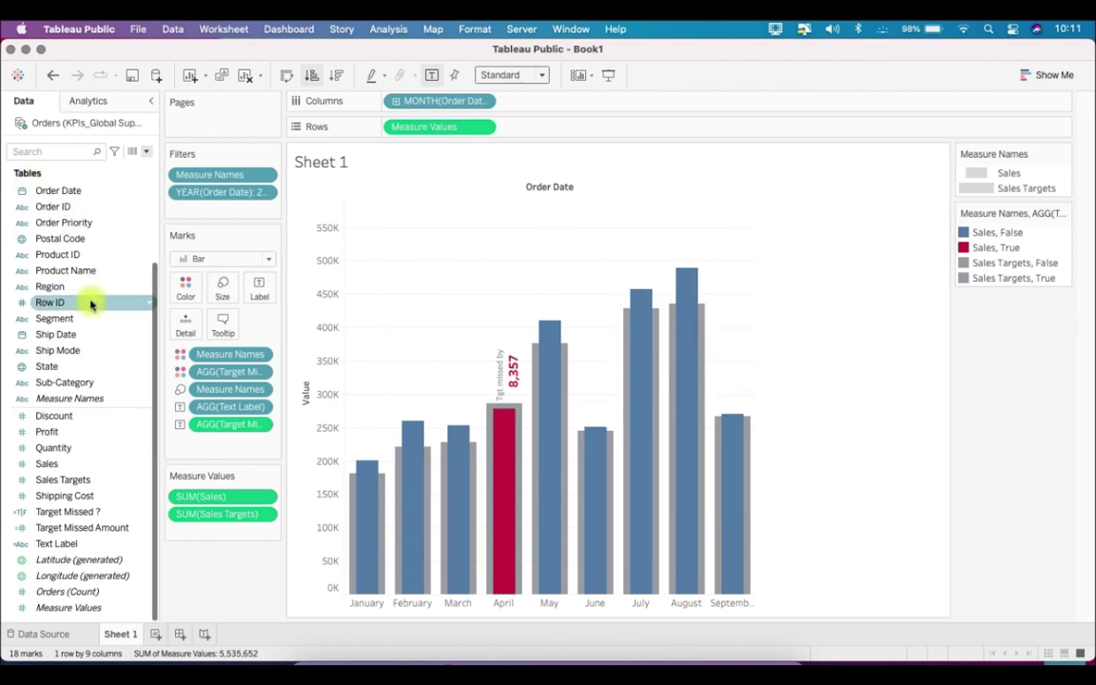
- Add Category1 to the filters with all of its values selected
scroll(90, 300, "up", 3)
left_click_drag(79, 191, 191, 219)
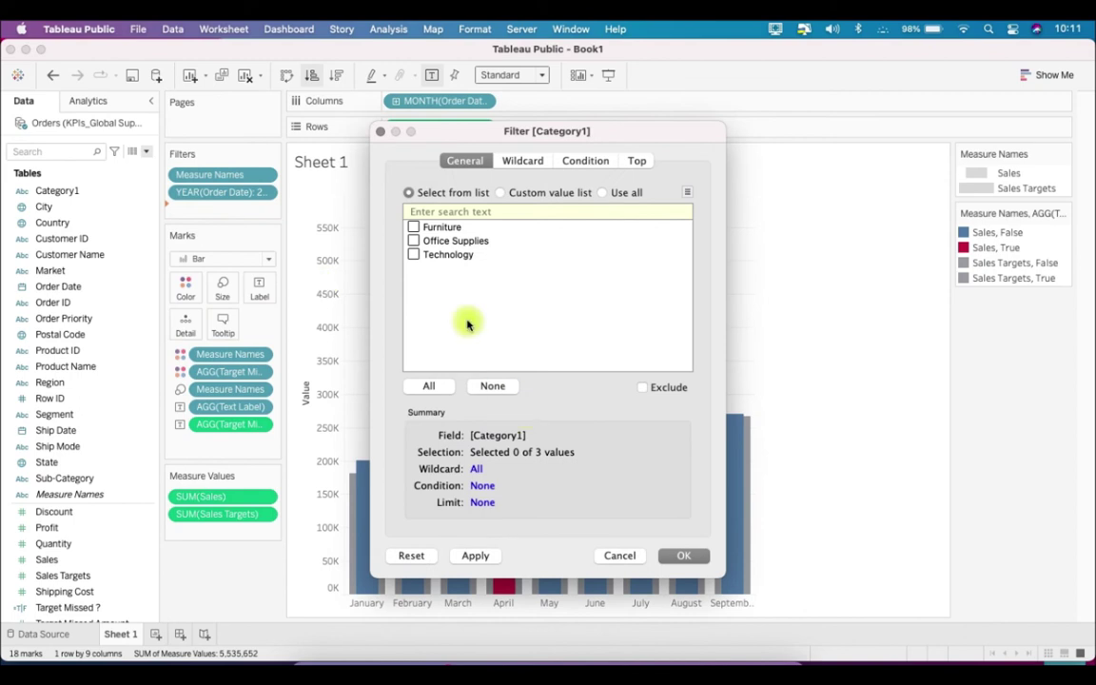
left_click(427, 390)
left_click(679, 563)
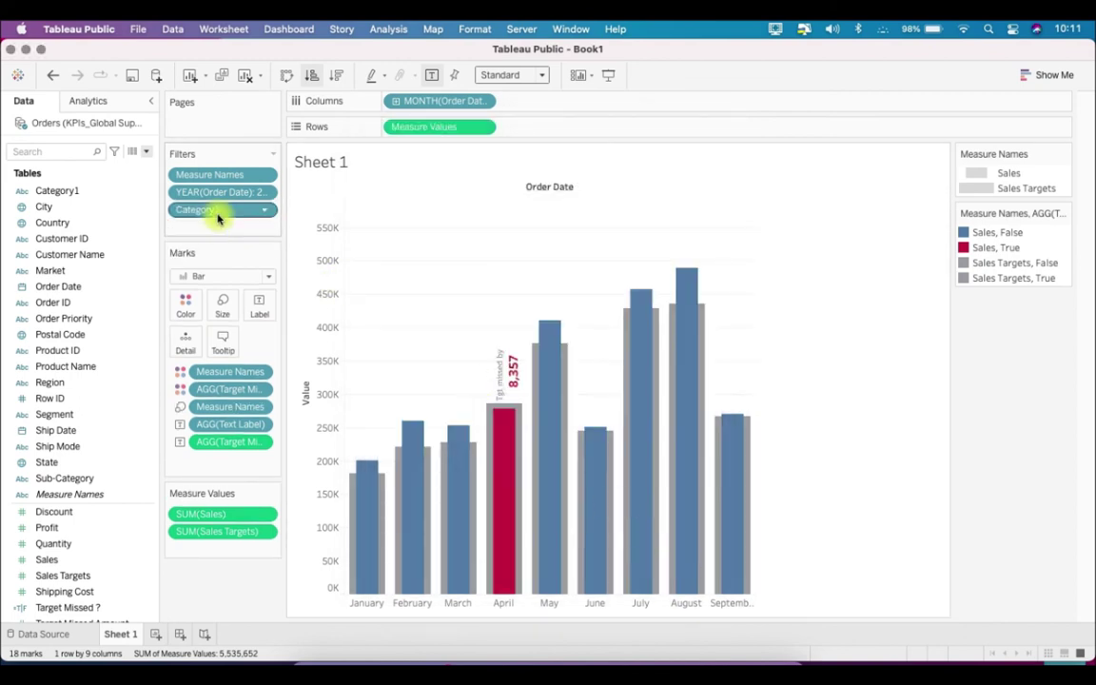
- Show the Category1 filter beside the chart as a single-value list and select Furniture
right_click(215, 212)
left_click(284, 247)
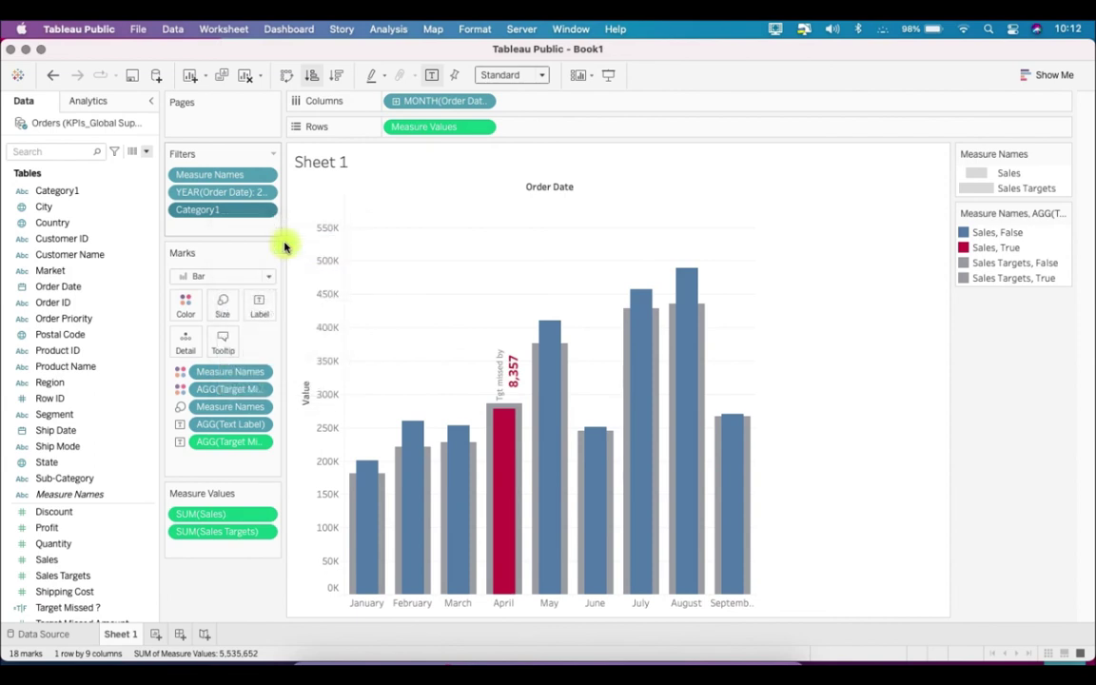
left_click(1064, 153)
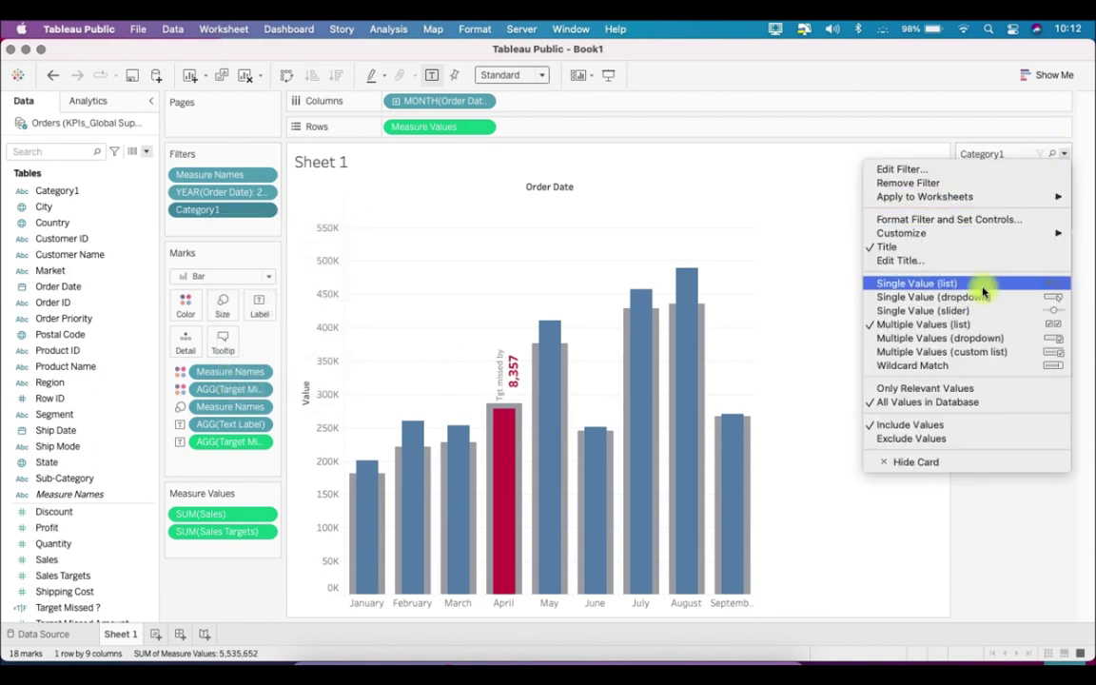
left_click(913, 283)
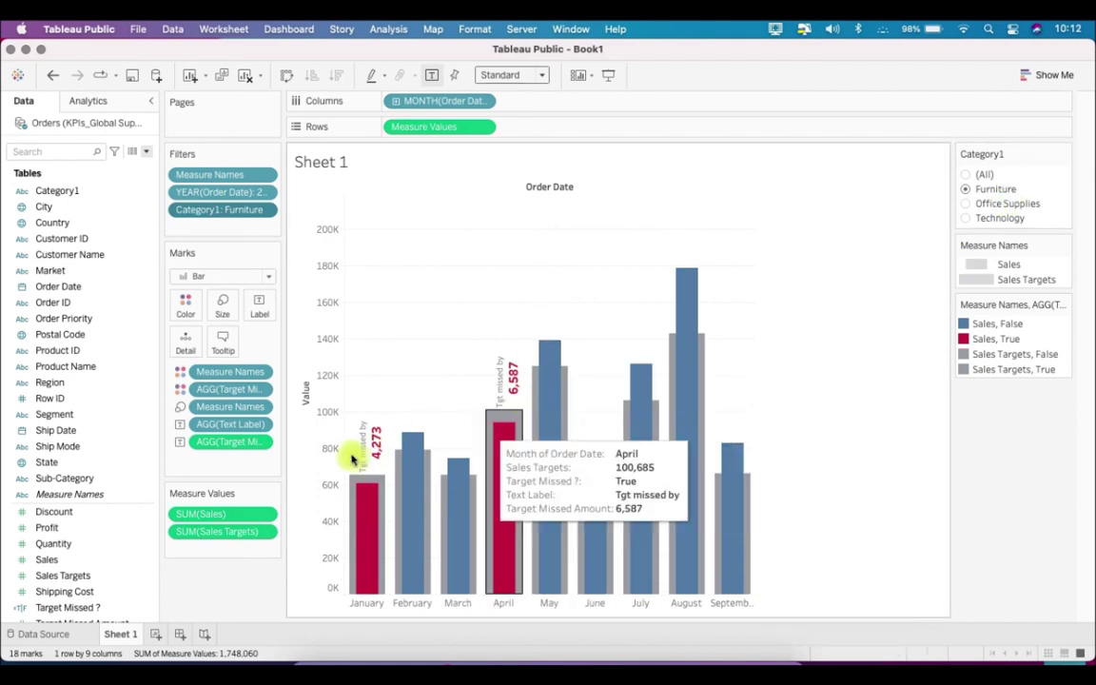
- Check the missed-target labels for Office Supplies and Technology, set Category1 back to all values, and inspect the April label
left_click(966, 205)
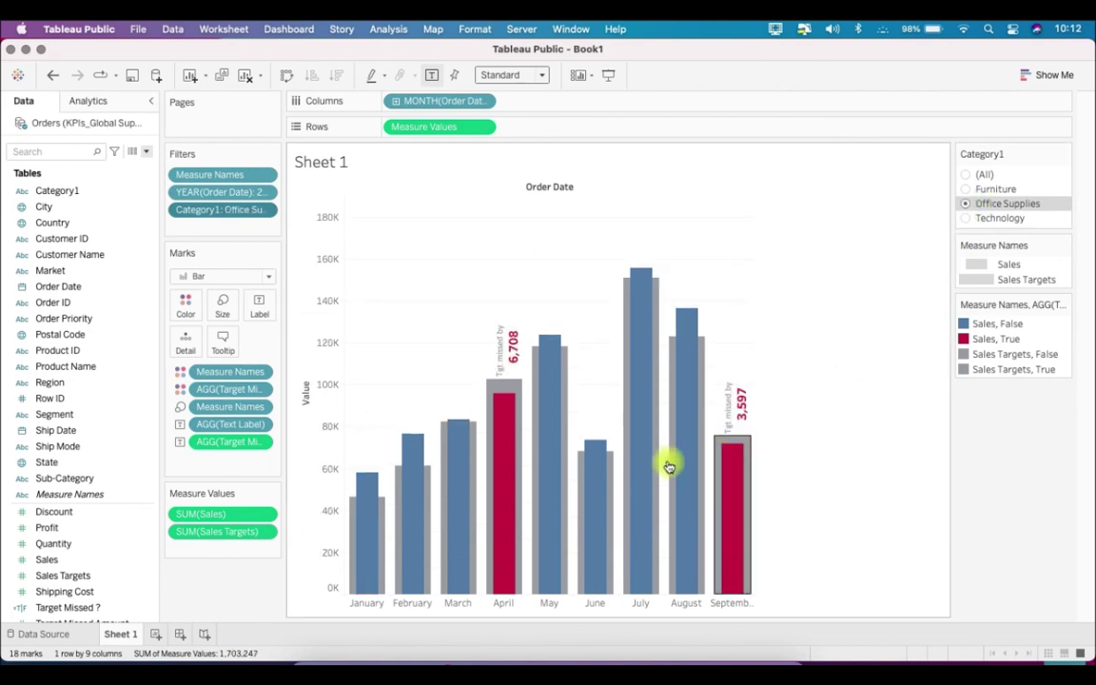
left_click(967, 219)
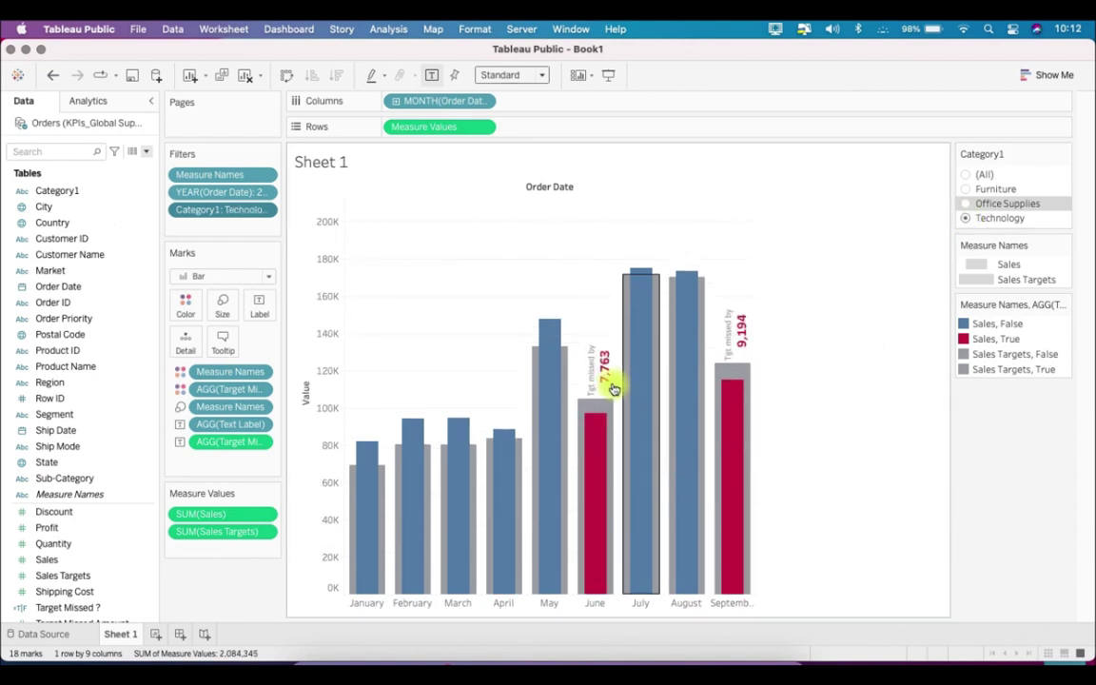
left_click(967, 176)
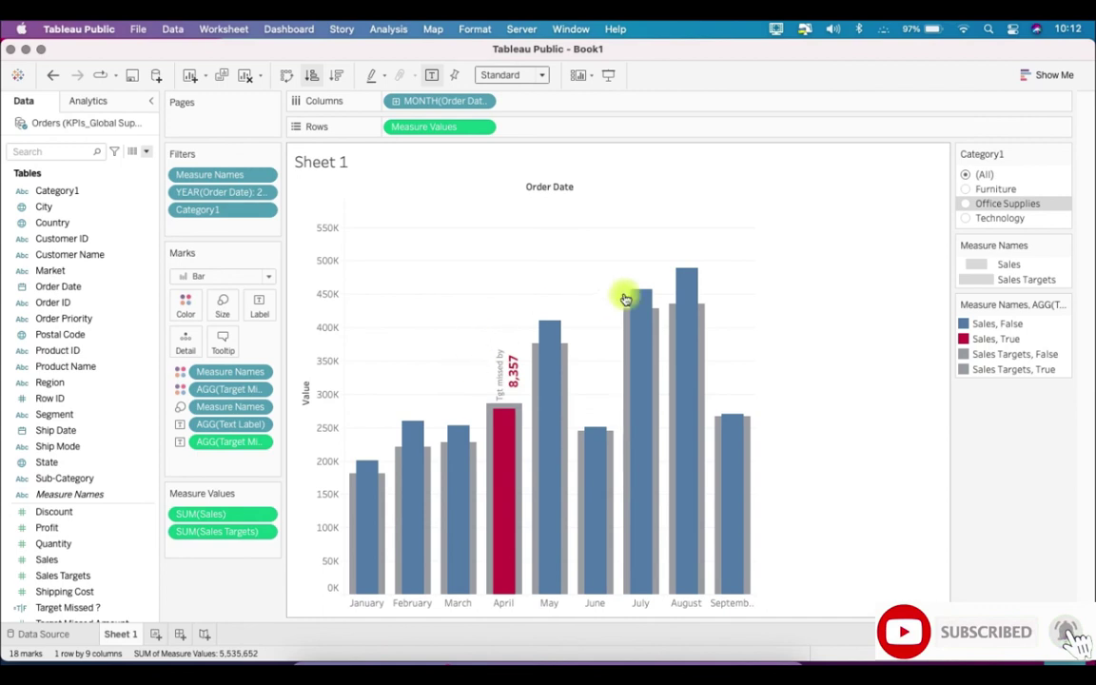
mouse_move(515, 373)
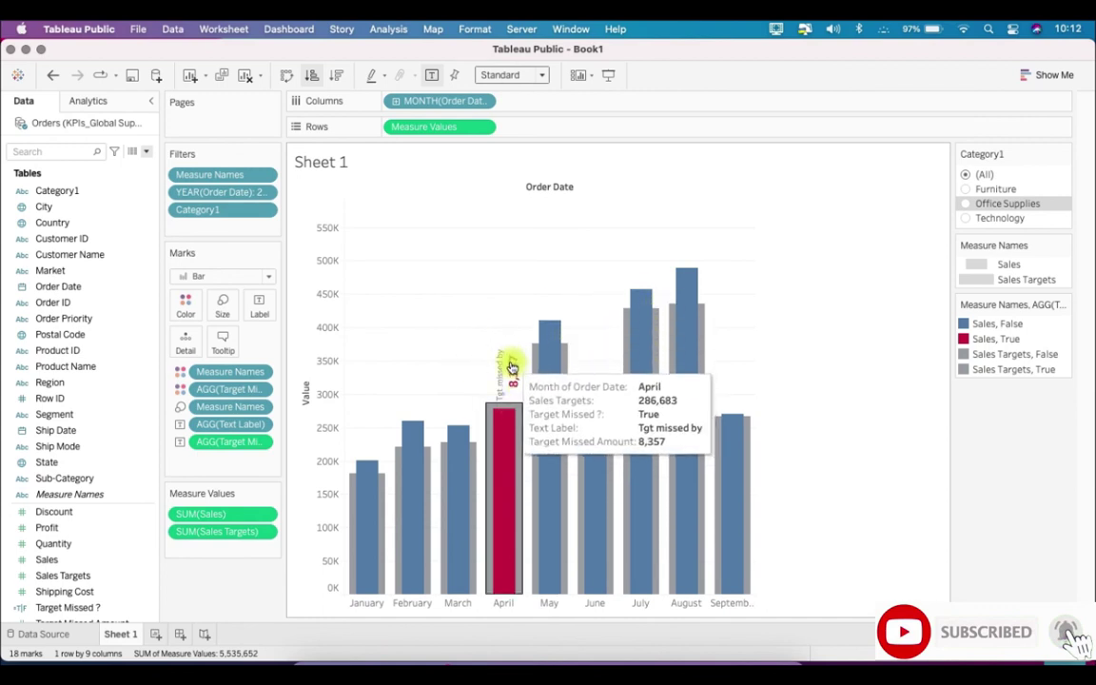